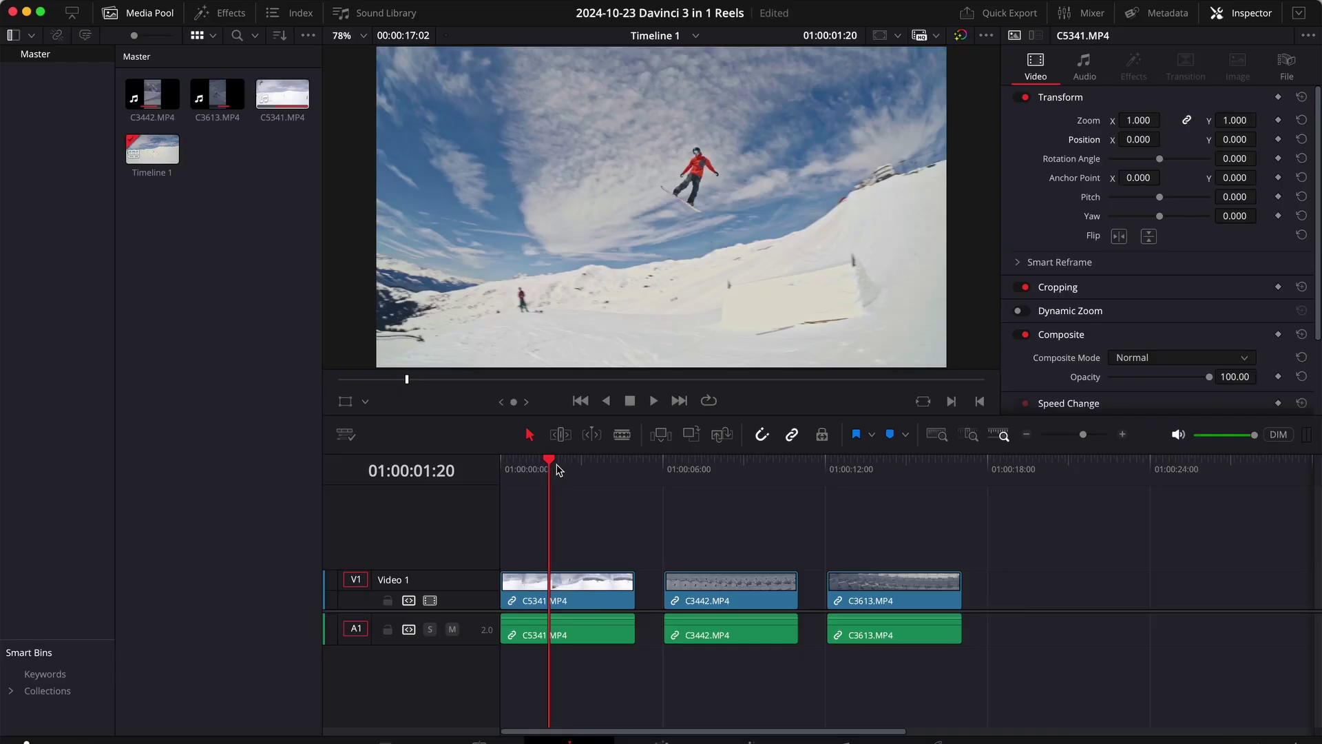
# - Scrub the playhead across Timeline 1 to preview the snowboard footage
pyautogui.moveTo(558, 469)
pyautogui.mouseDown()
pyautogui.moveTo(878, 468)
pyautogui.moveTo(566, 466)
pyautogui.mouseUp()
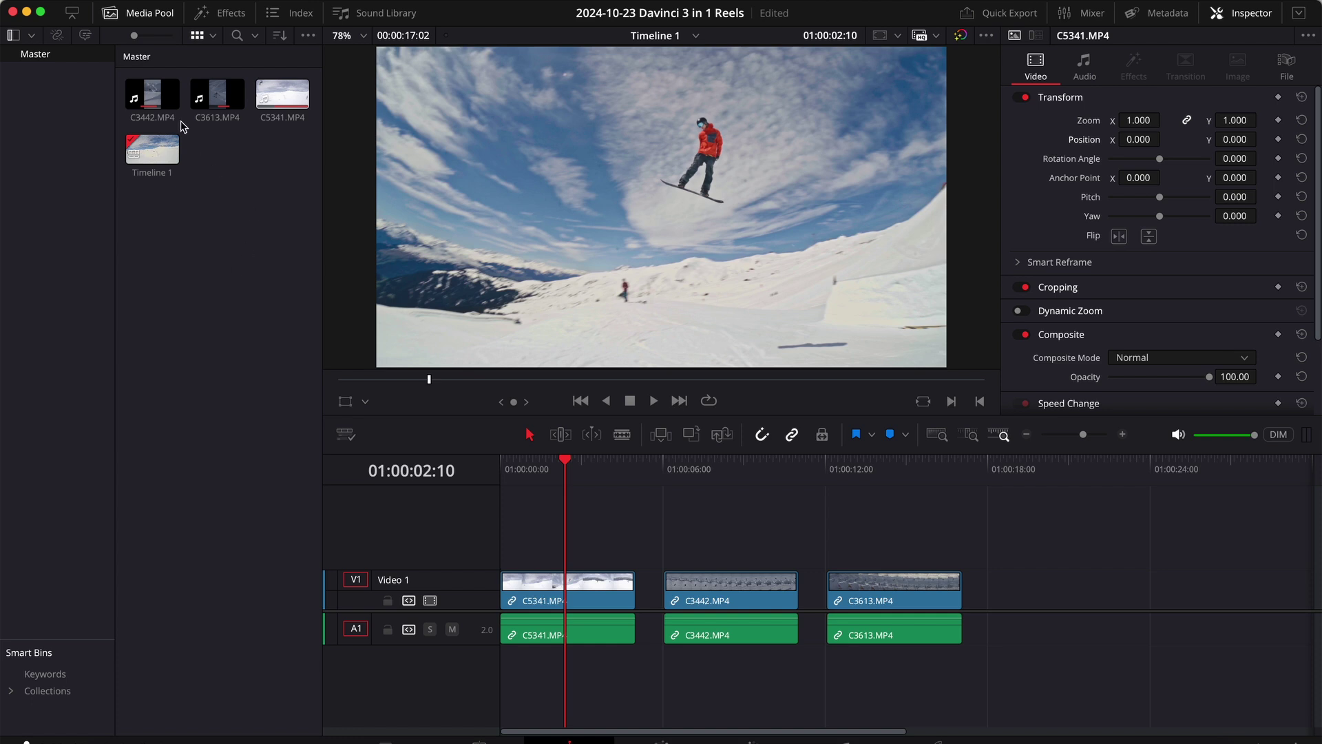
# - Create an empty Timeline 2 with custom settings and vertical 1080x1920 resolution
pyautogui.click(234, 314)
pyautogui.rightClick(230, 305)
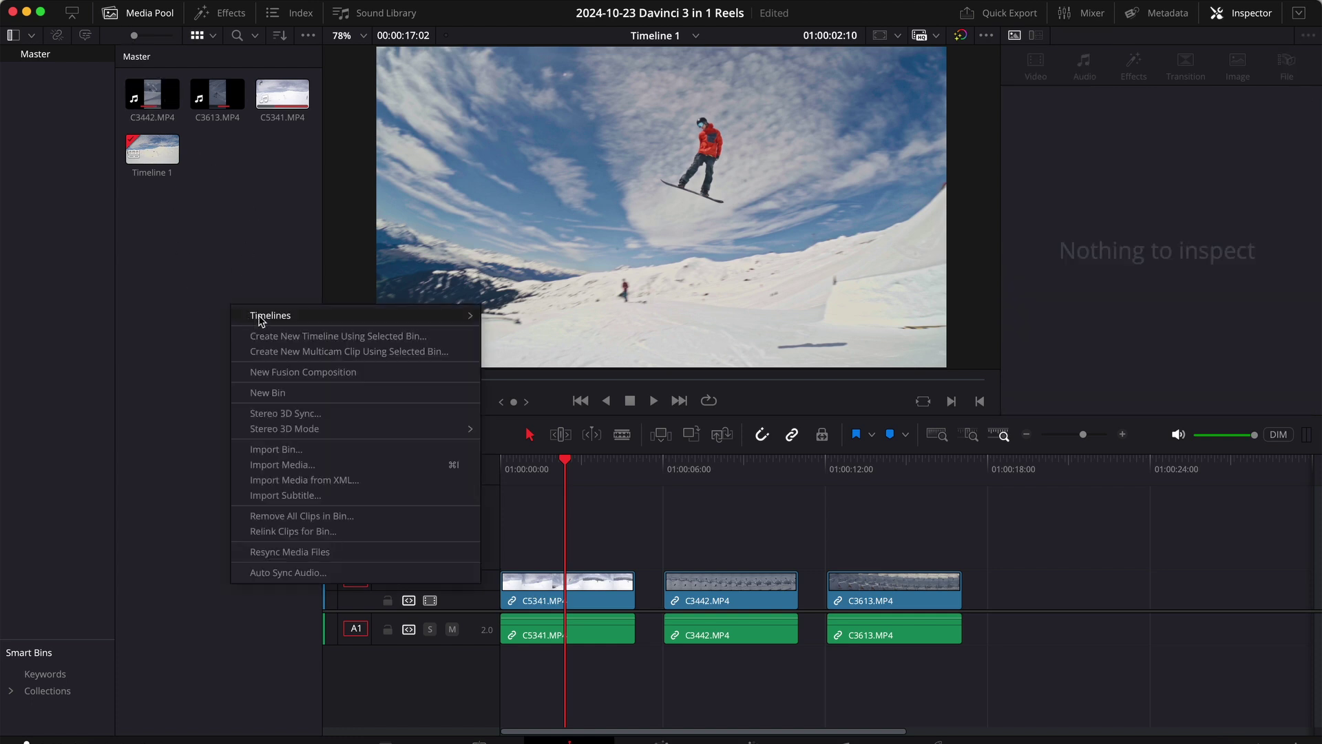
pyautogui.moveTo(261, 320)
pyautogui.click(518, 315)
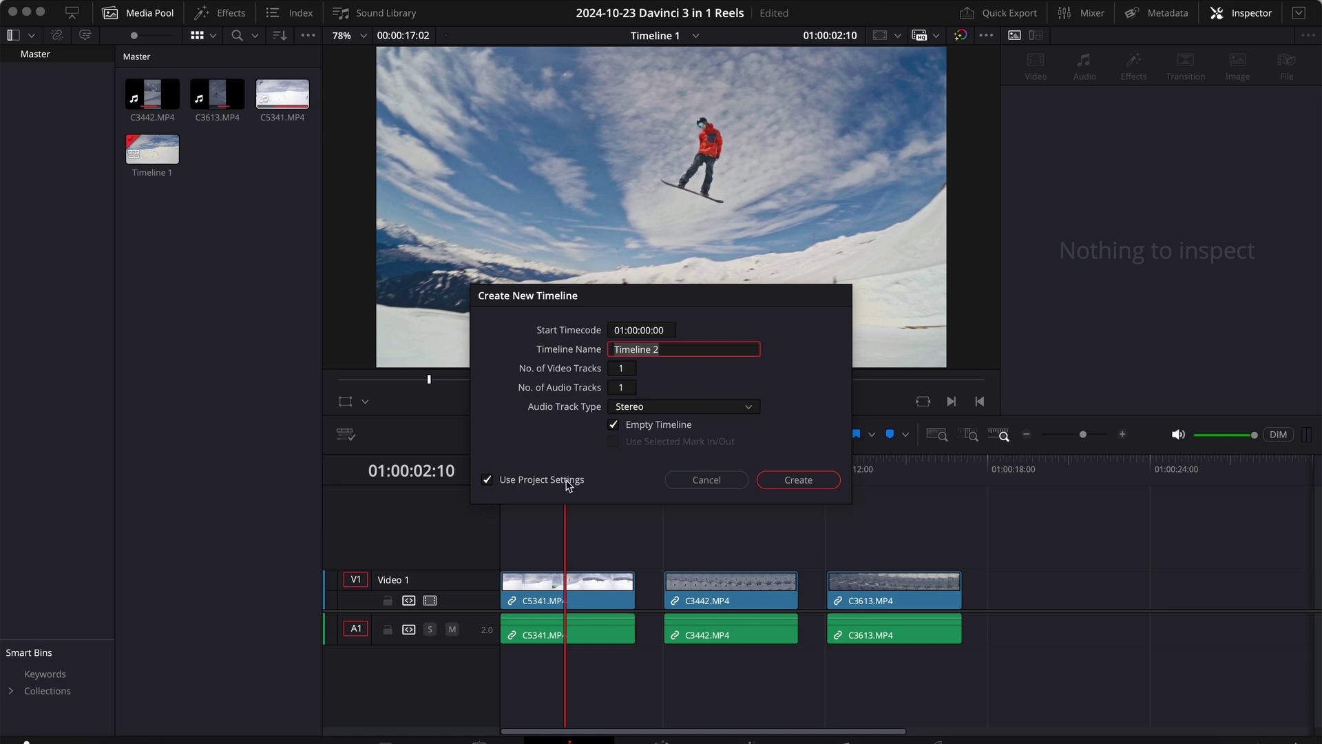
pyautogui.click(487, 480)
pyautogui.click(587, 330)
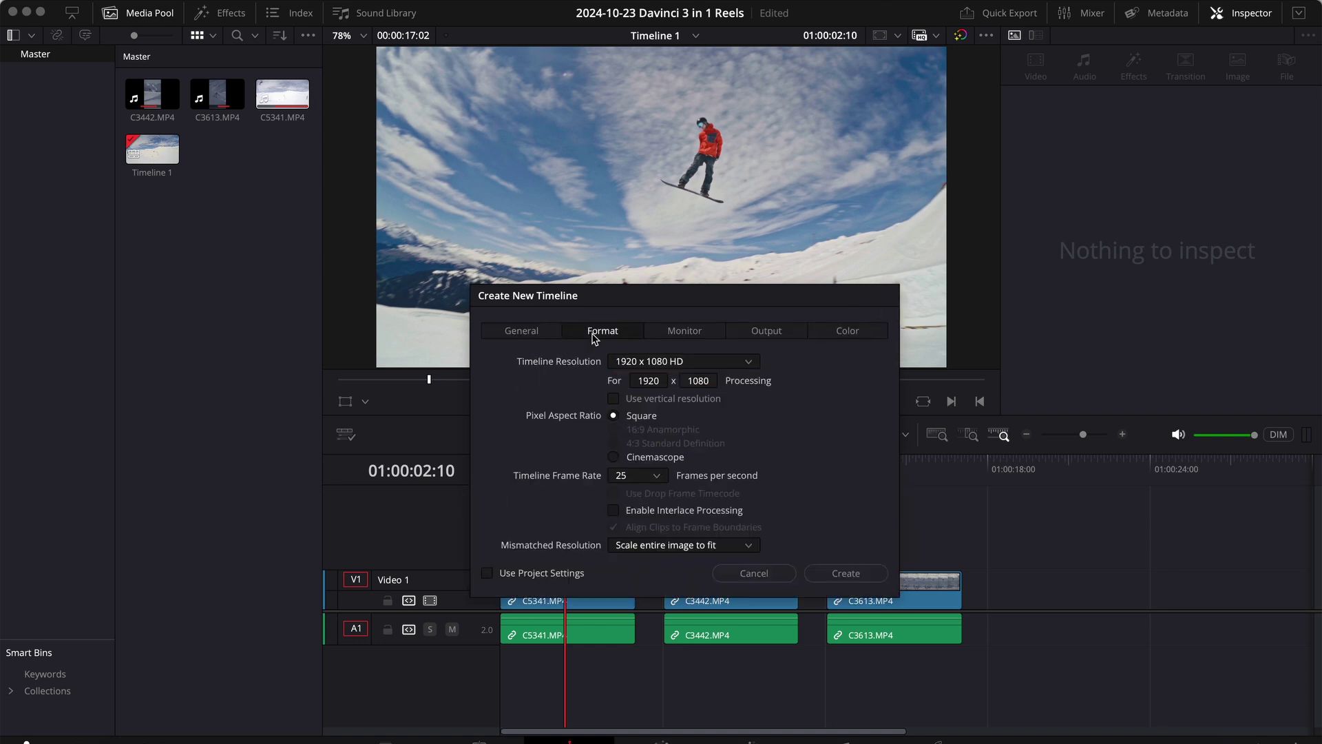
pyautogui.click(613, 398)
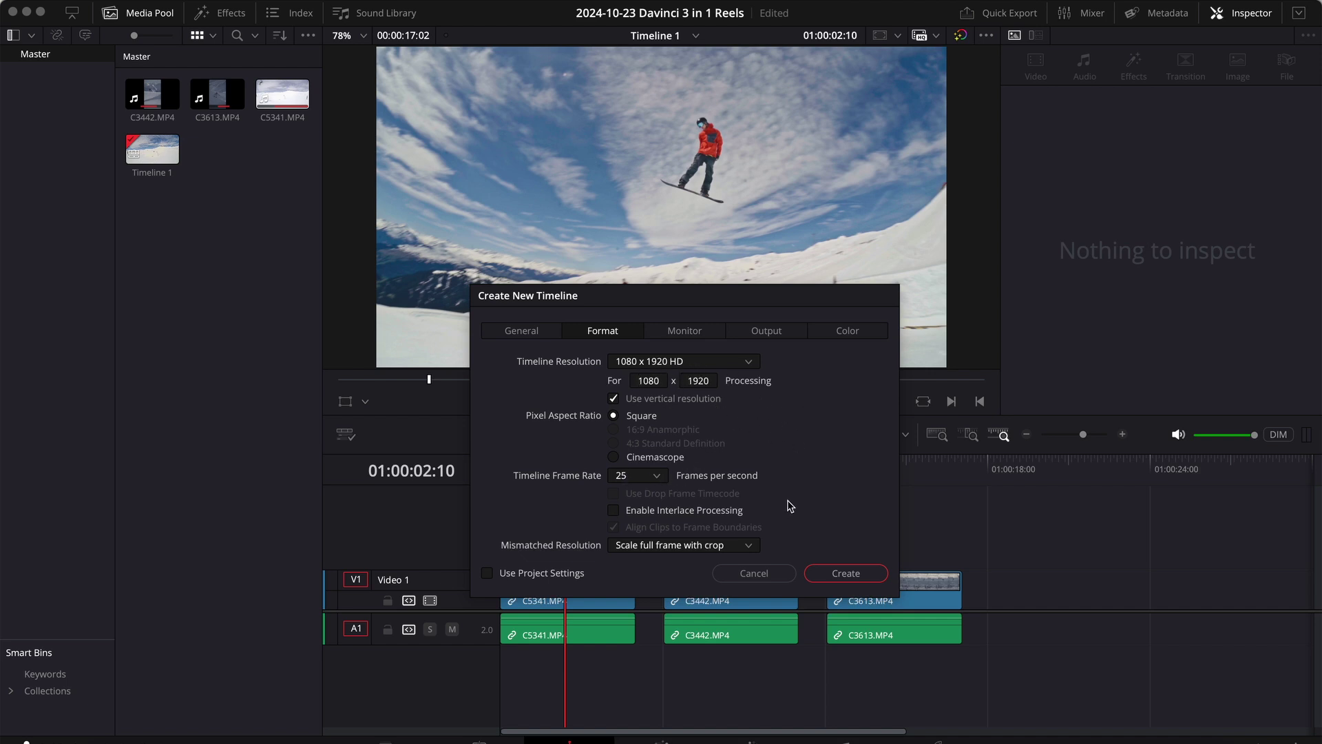
pyautogui.click(869, 573)
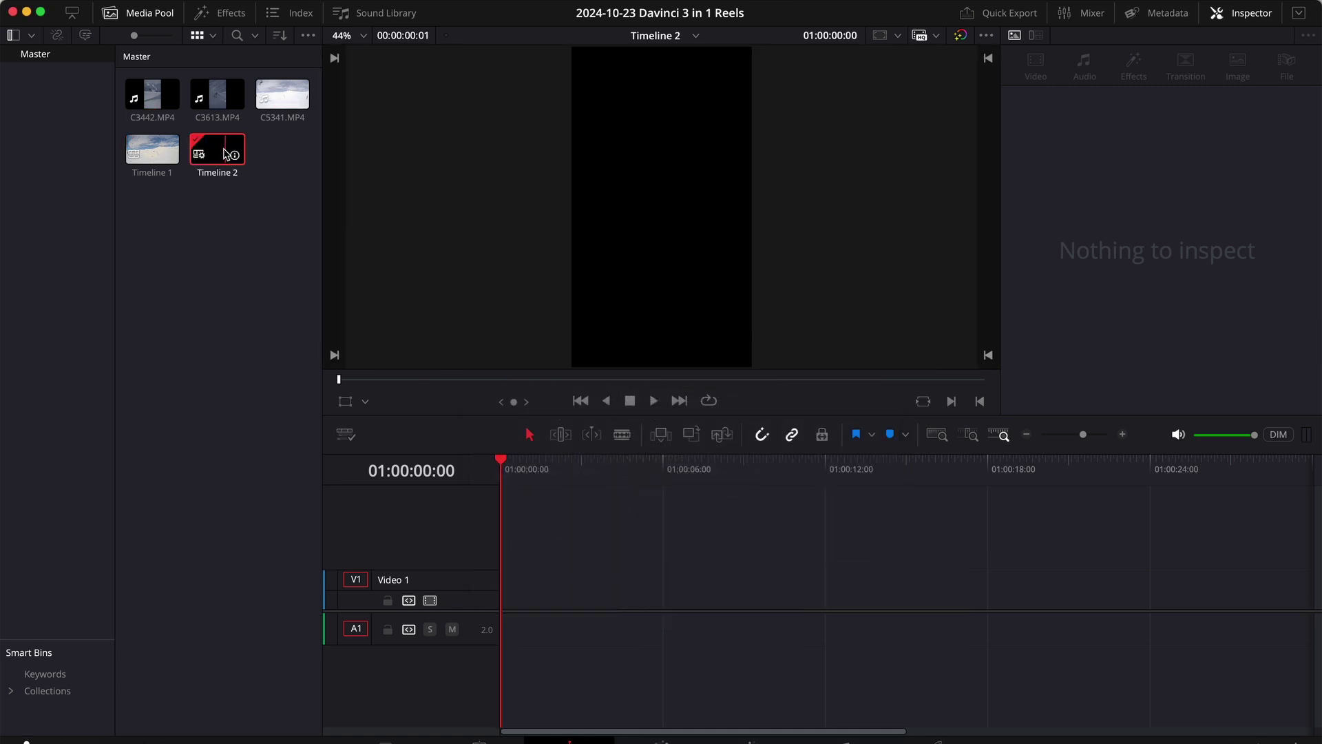
# - Copy the three clips from Timeline 1 and paste them into Timeline 2
pyautogui.doubleClick(152, 148)
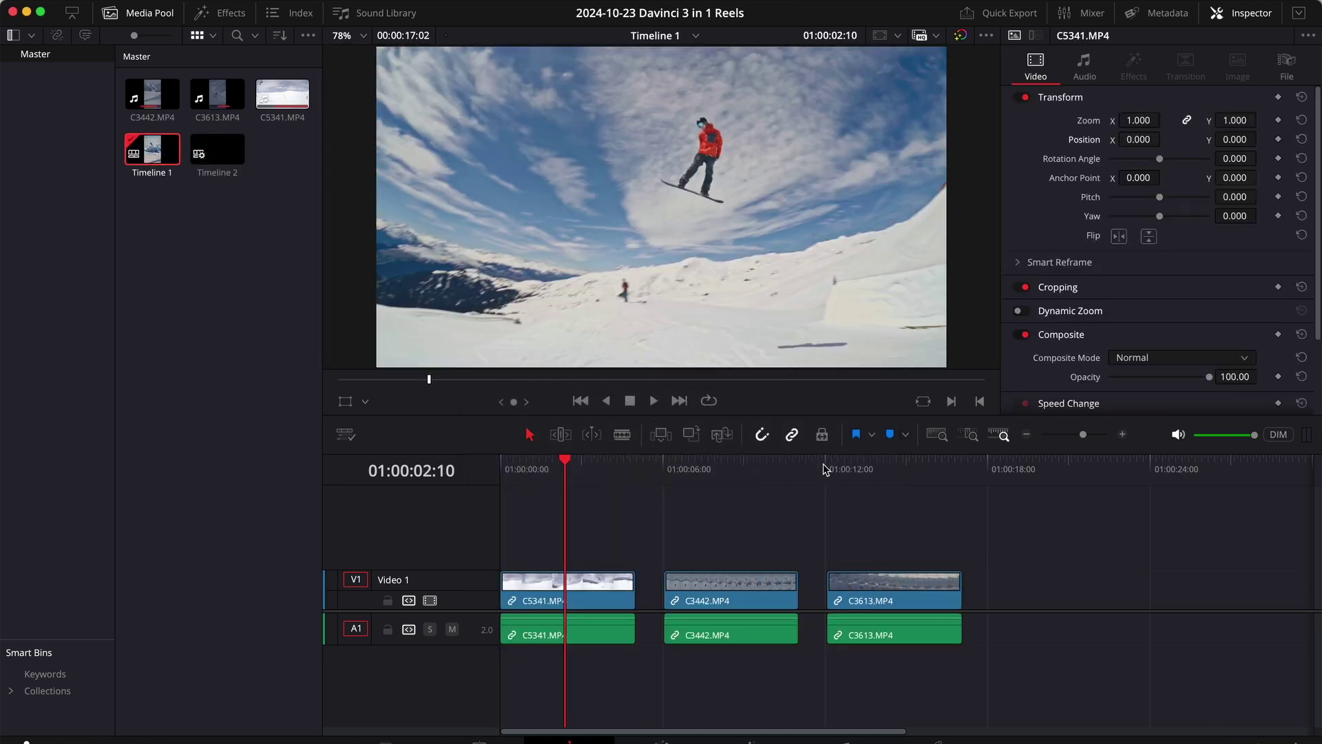
pyautogui.moveTo(906, 544); pyautogui.dragTo(561, 665)
pyautogui.doubleClick(223, 150)
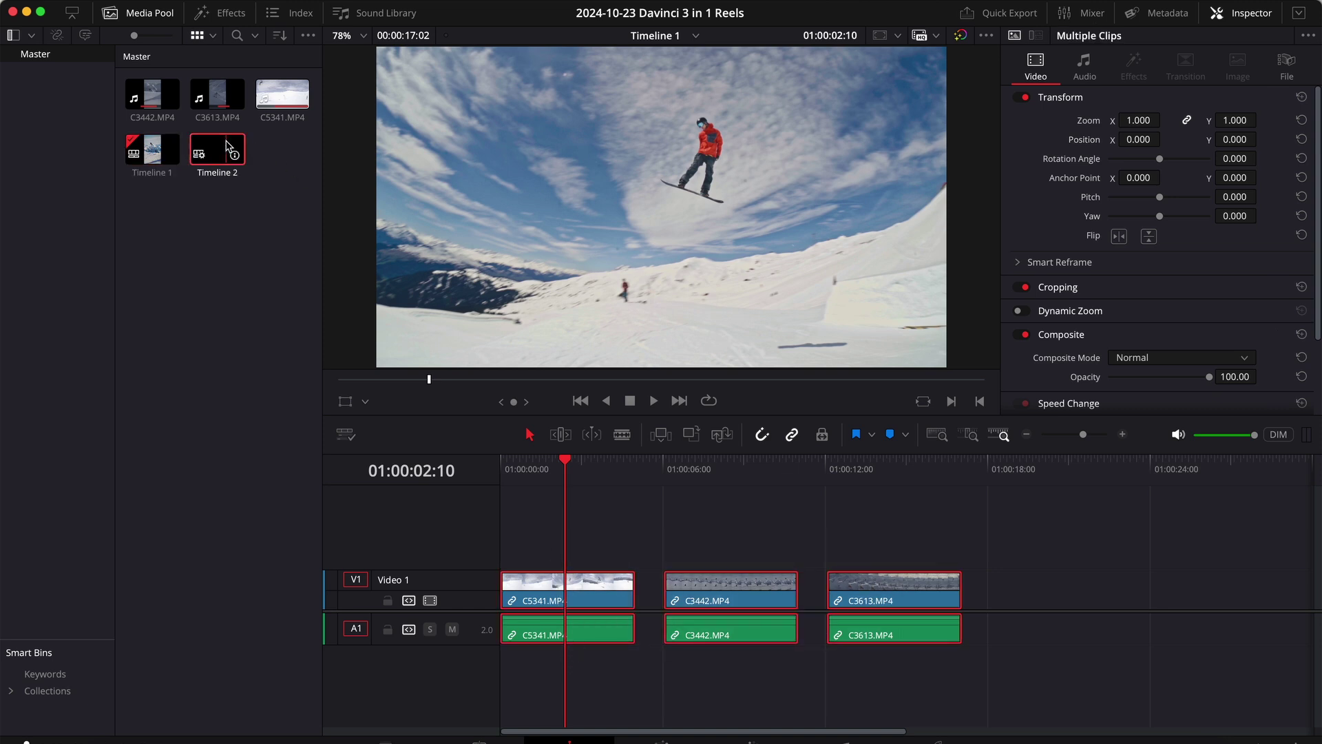
pyautogui.hotkey('ctrl', 'v')
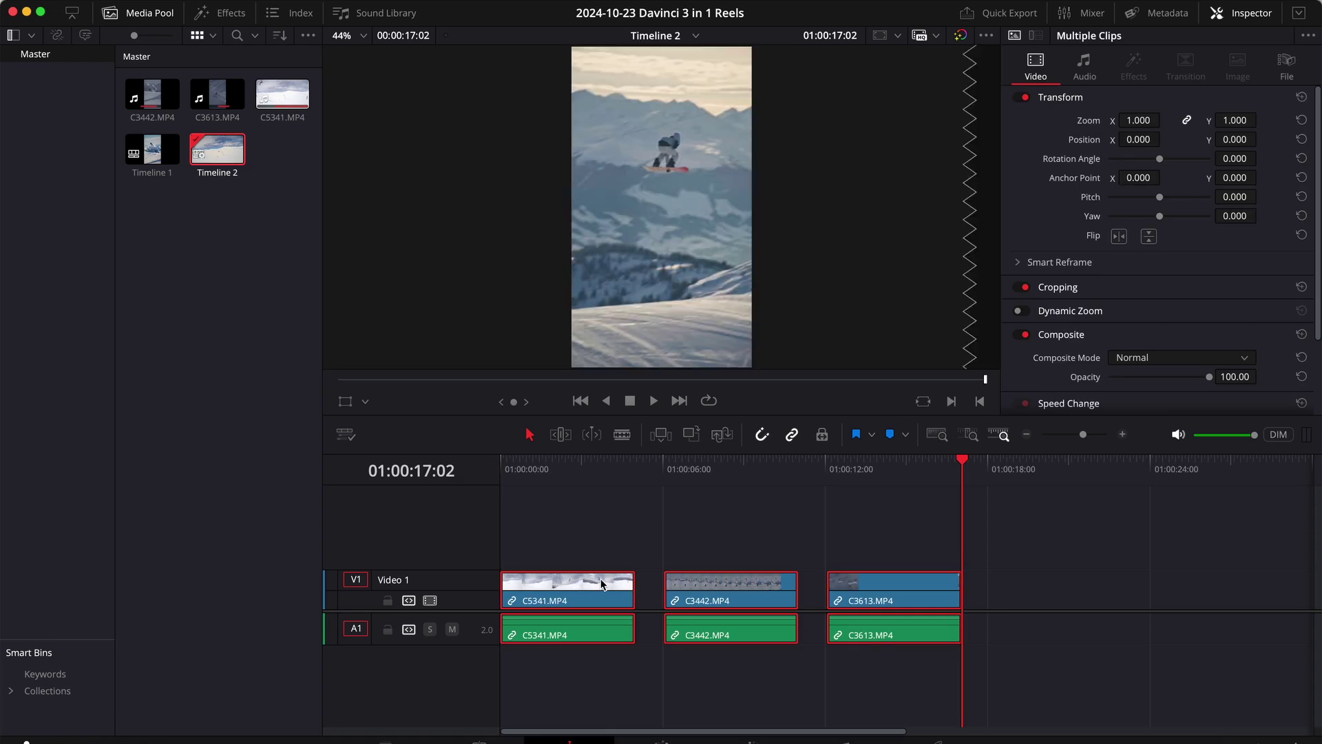
# - Stack C5341 on V3, C3442 on V2 and C3613 on V1, all starting together
pyautogui.click(649, 535)
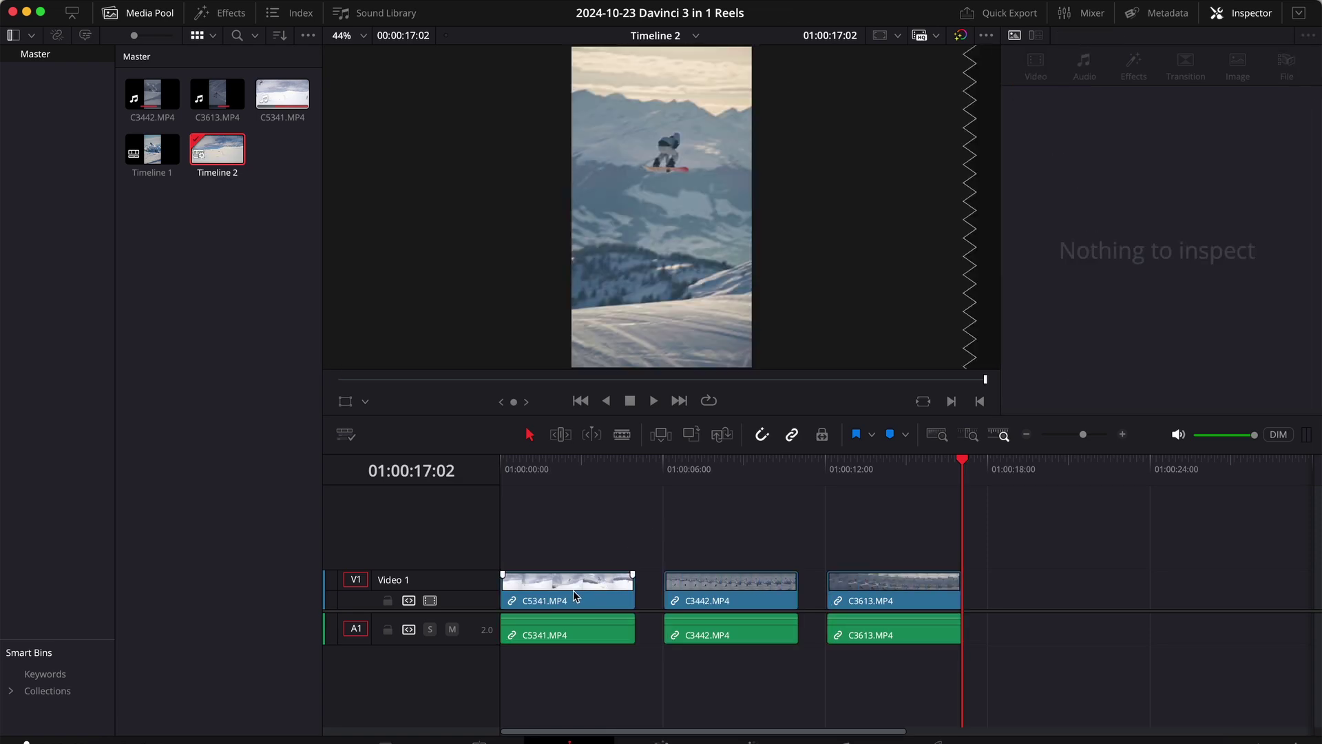
pyautogui.moveTo(559, 593); pyautogui.dragTo(555, 518)
pyautogui.moveTo(720, 595); pyautogui.dragTo(573, 549)
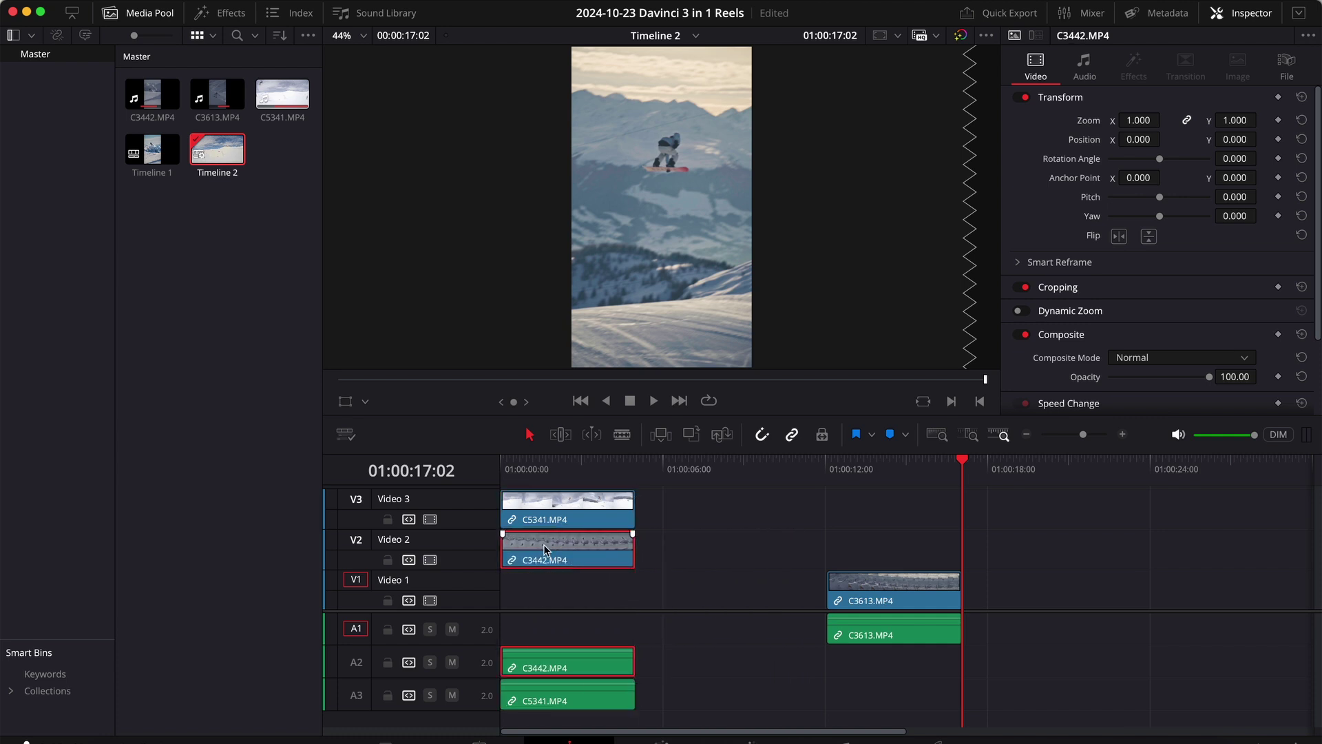
pyautogui.moveTo(903, 584); pyautogui.dragTo(563, 582)
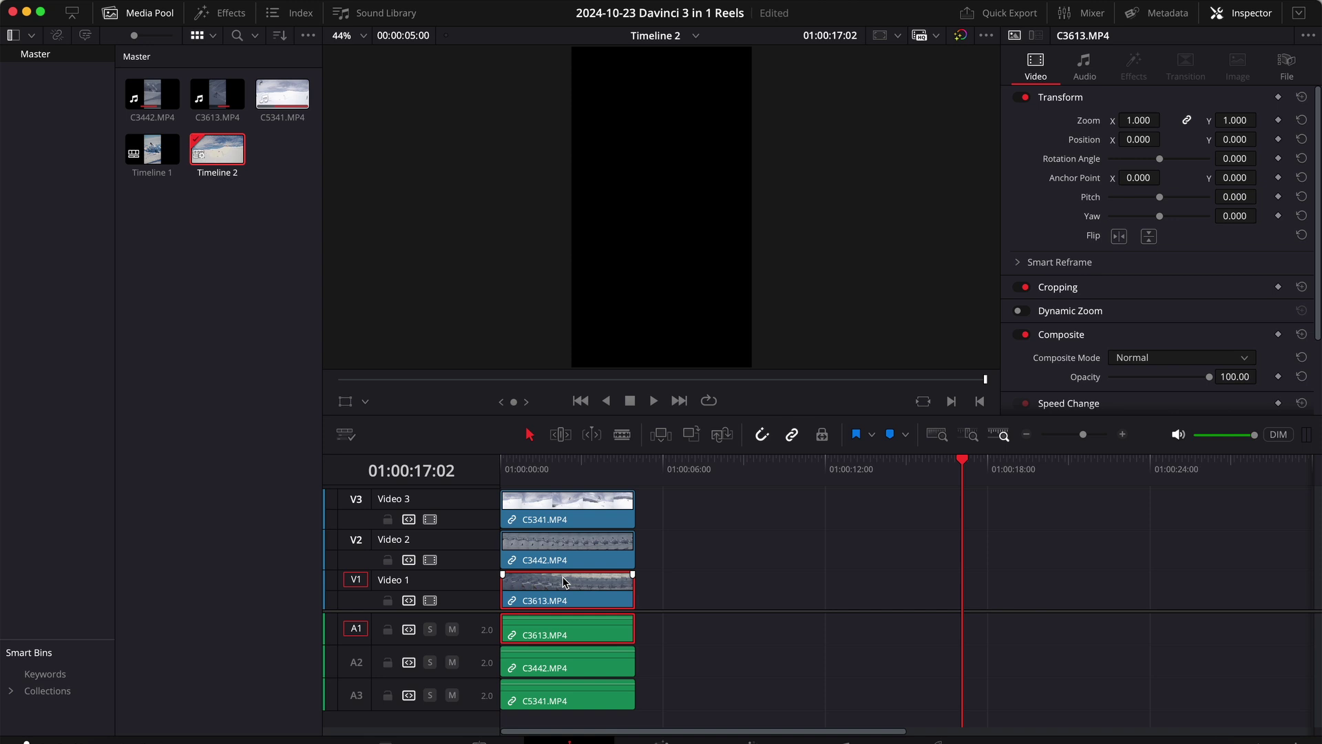
pyautogui.click(535, 461)
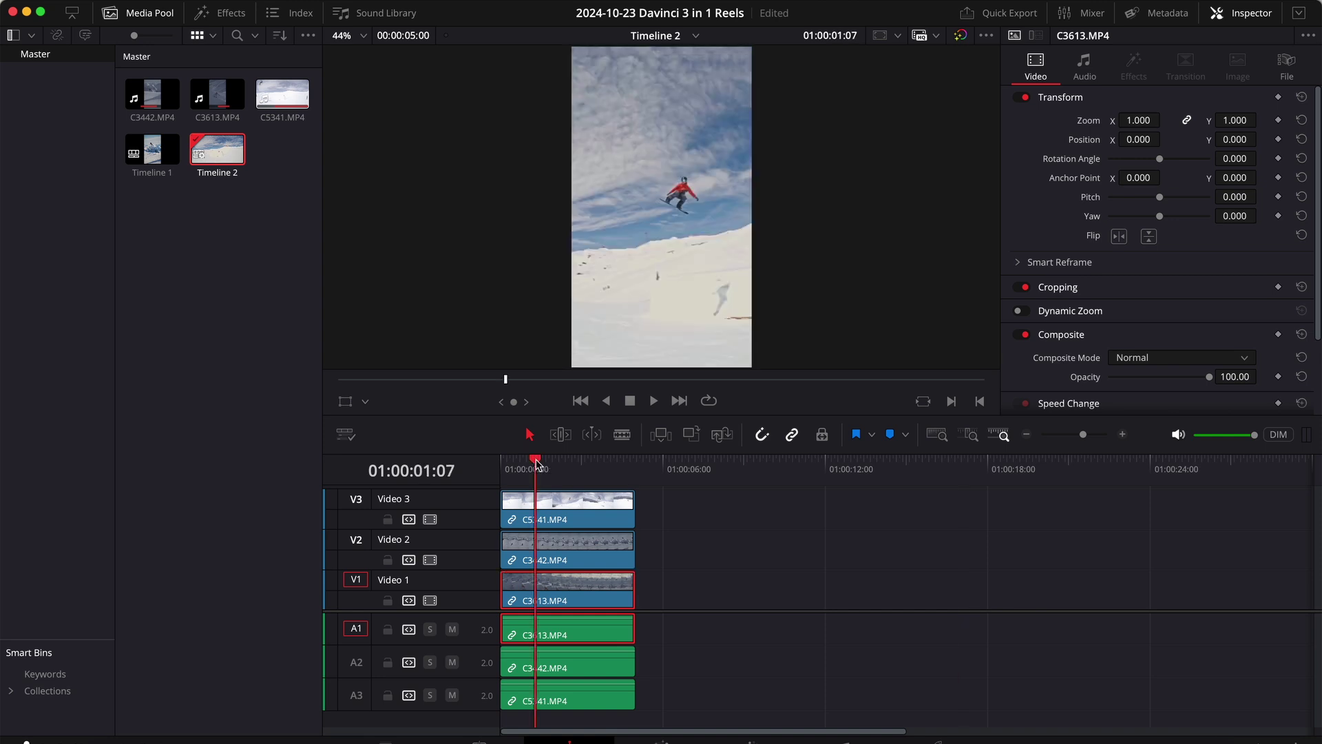
pyautogui.click(567, 515)
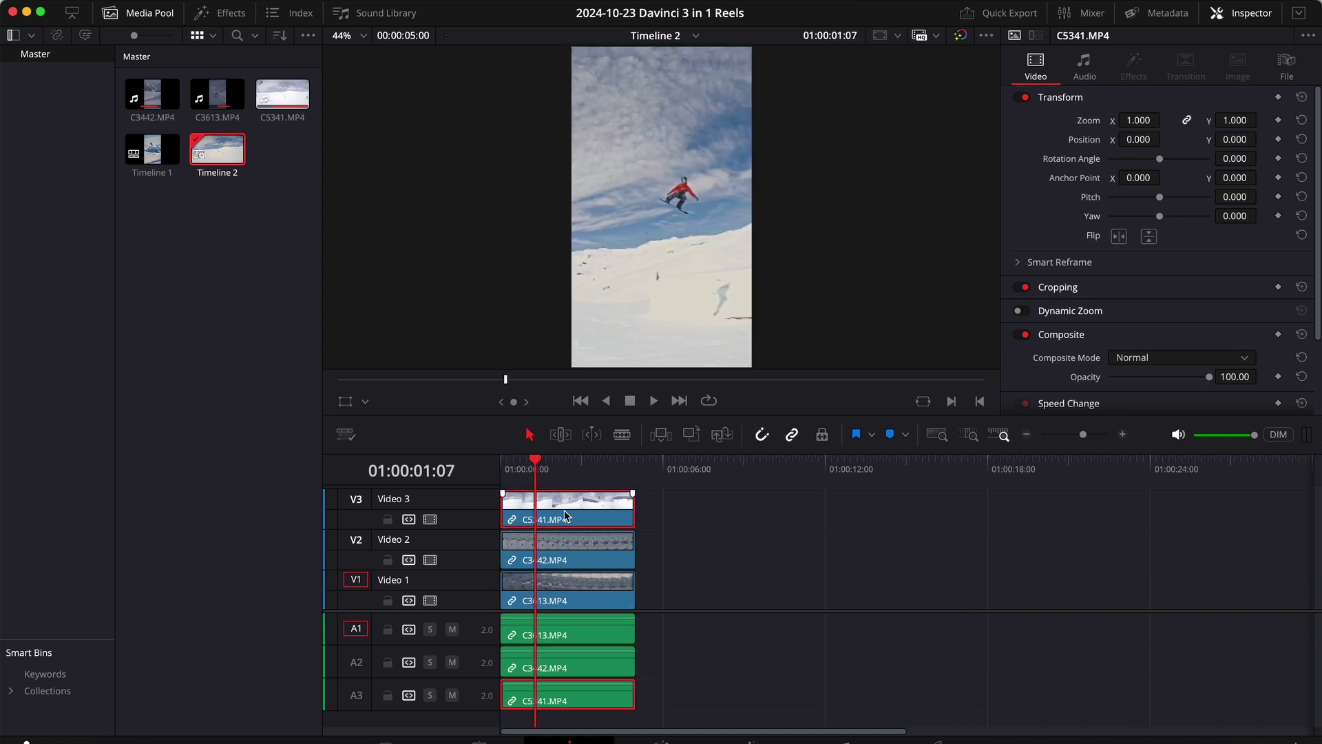
# - Search Effects for 'coll' and drag Video Collage onto the C5341 clip on V3
pyautogui.click(213, 15)
pyautogui.click(89, 419)
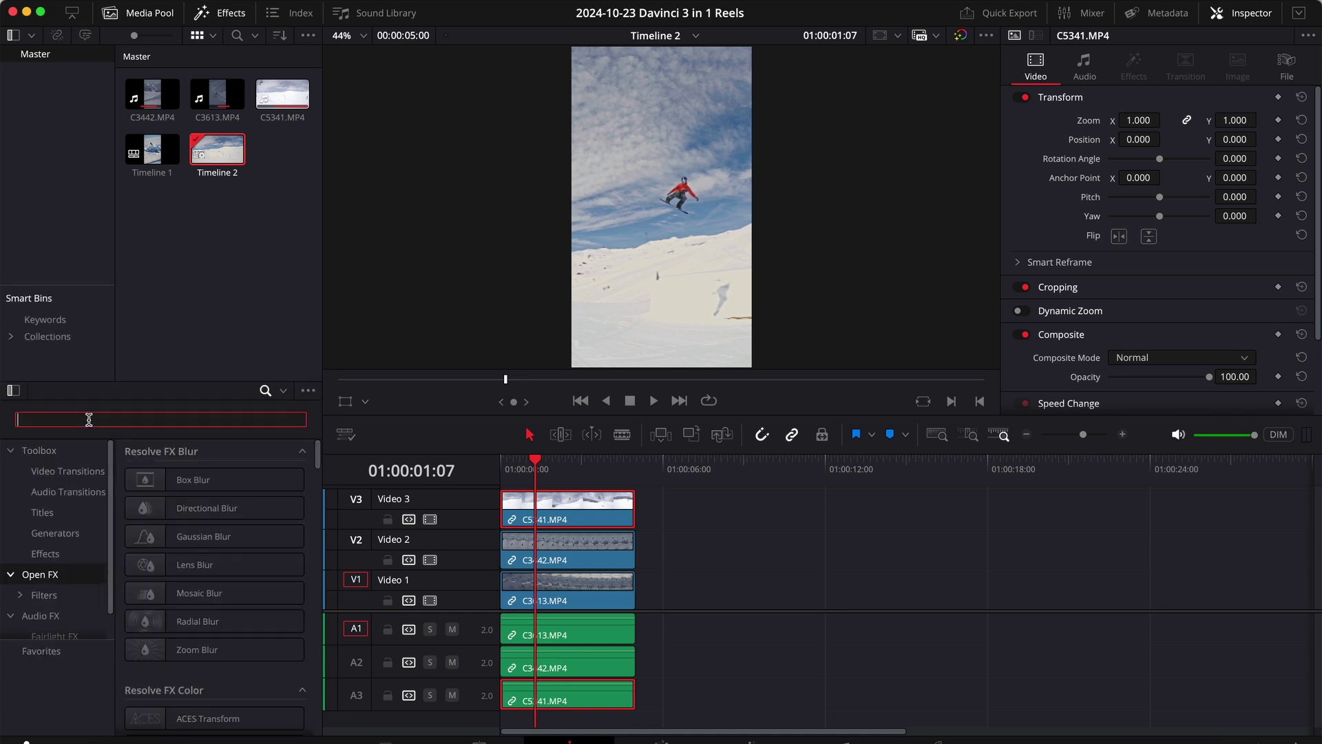
pyautogui.write('coll')
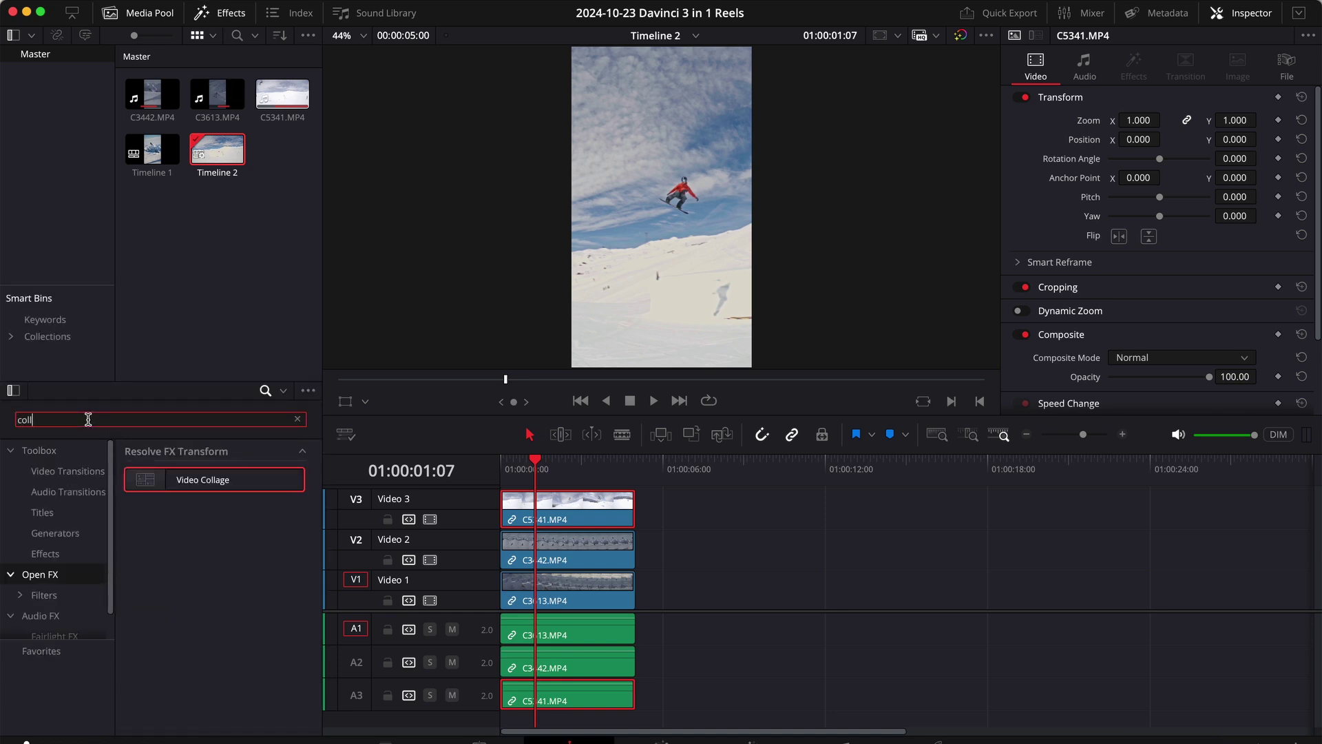
pyautogui.moveTo(157, 494); pyautogui.dragTo(562, 517)
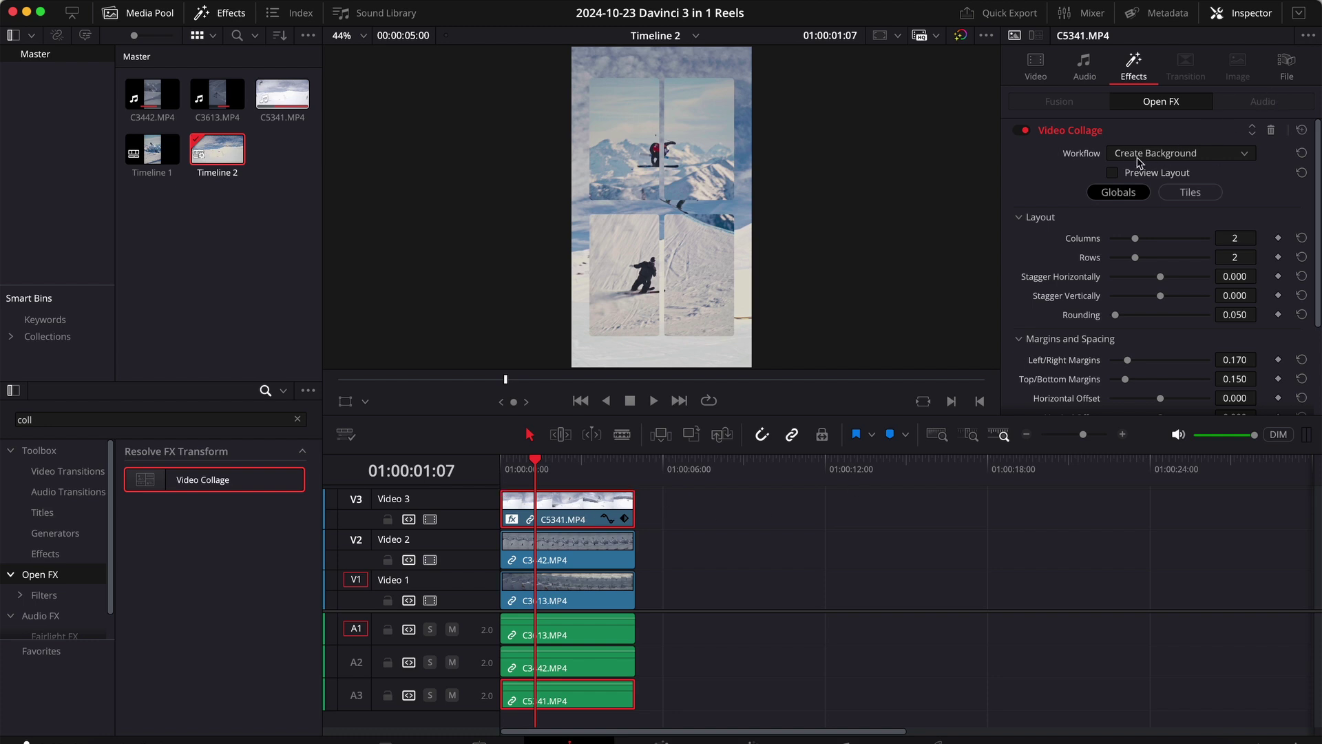
# - Set Video Collage to Create Tile with 1 column, 3 rows, and Preview Layout on
pyautogui.click(1198, 154)
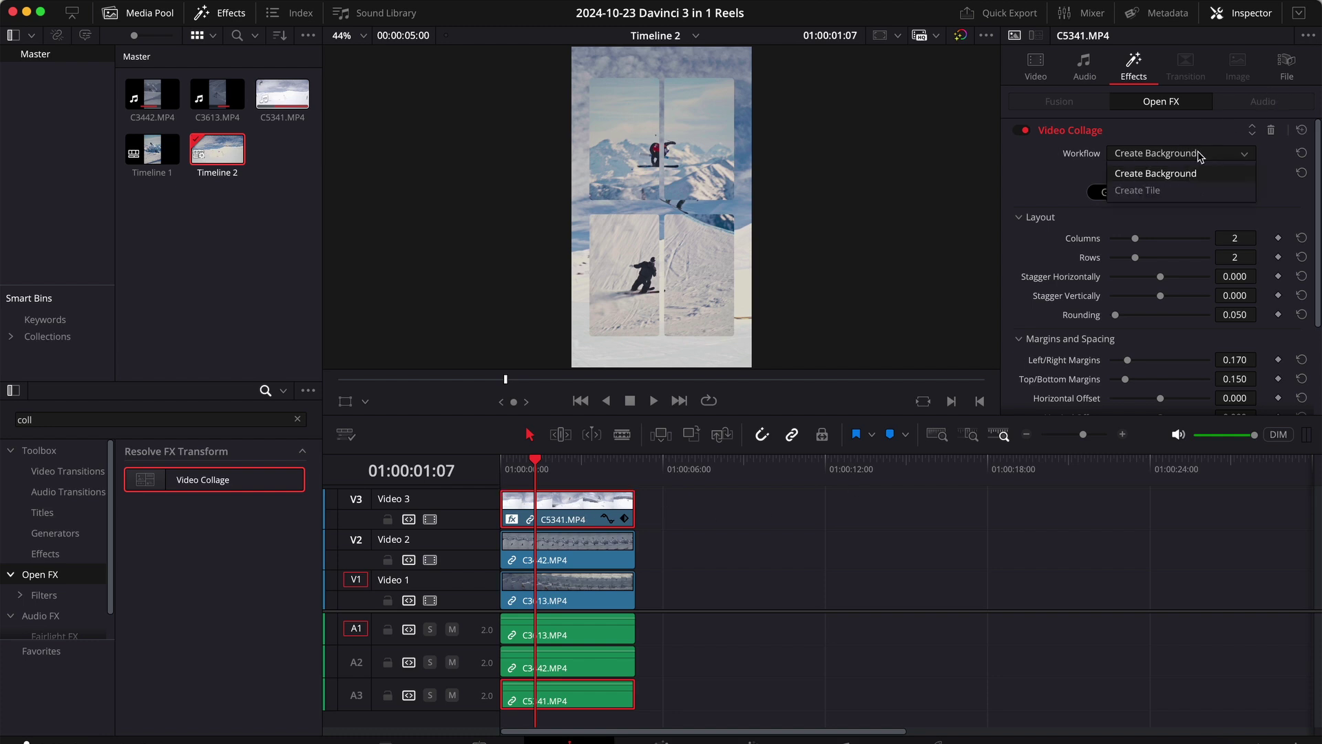
pyautogui.click(1140, 193)
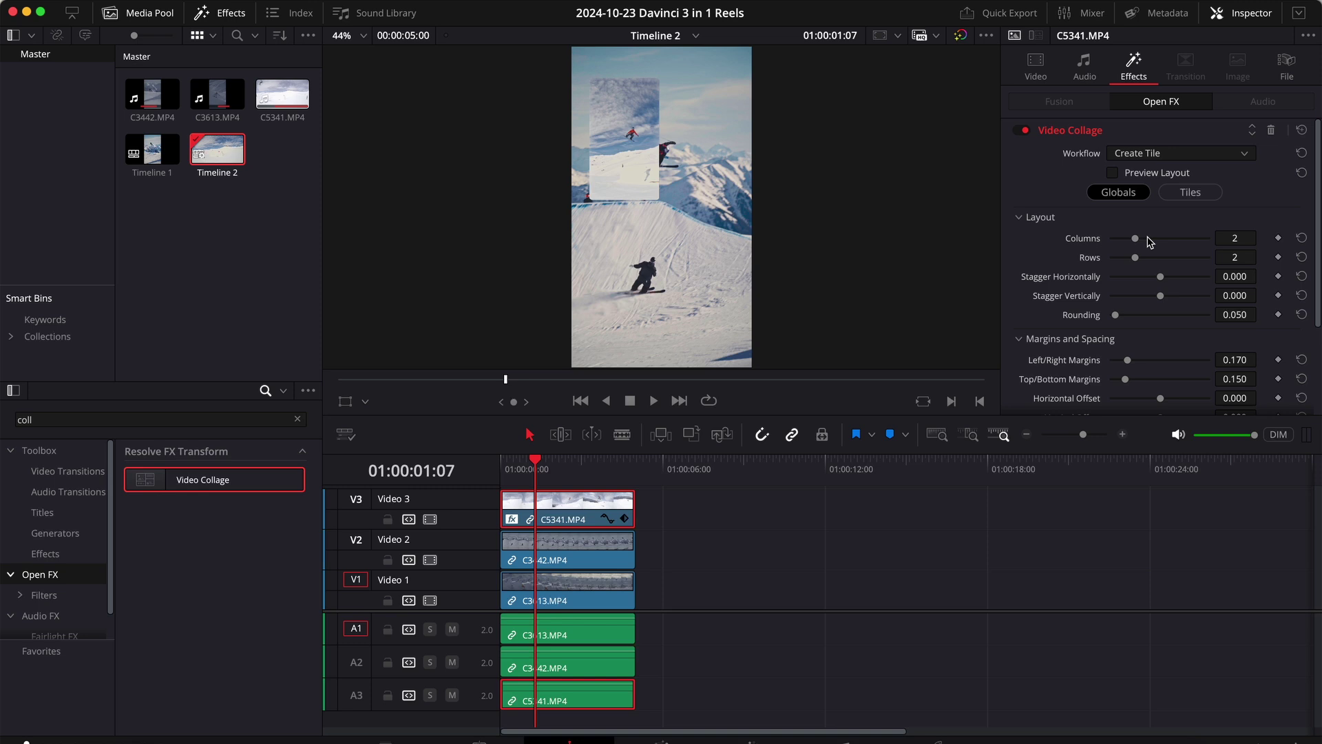
pyautogui.moveTo(1135, 241); pyautogui.dragTo(1155, 263)
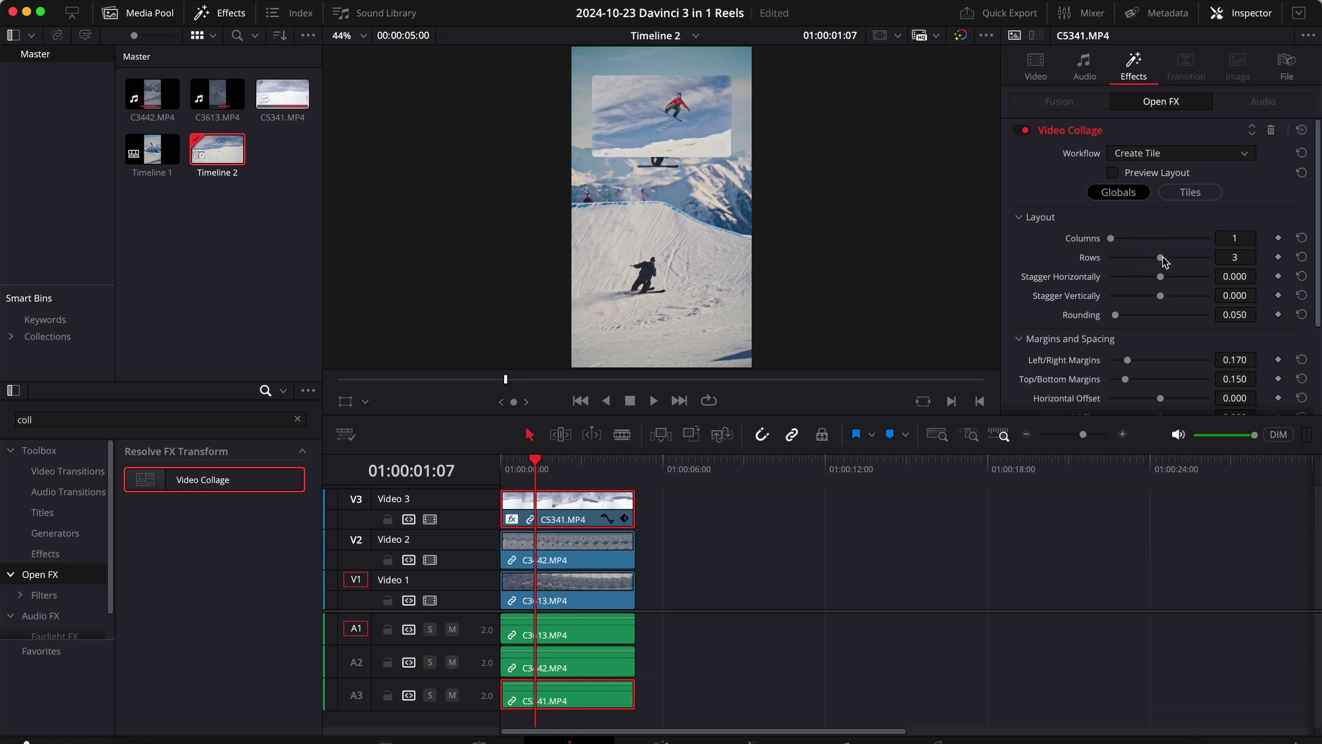
pyautogui.click(1114, 173)
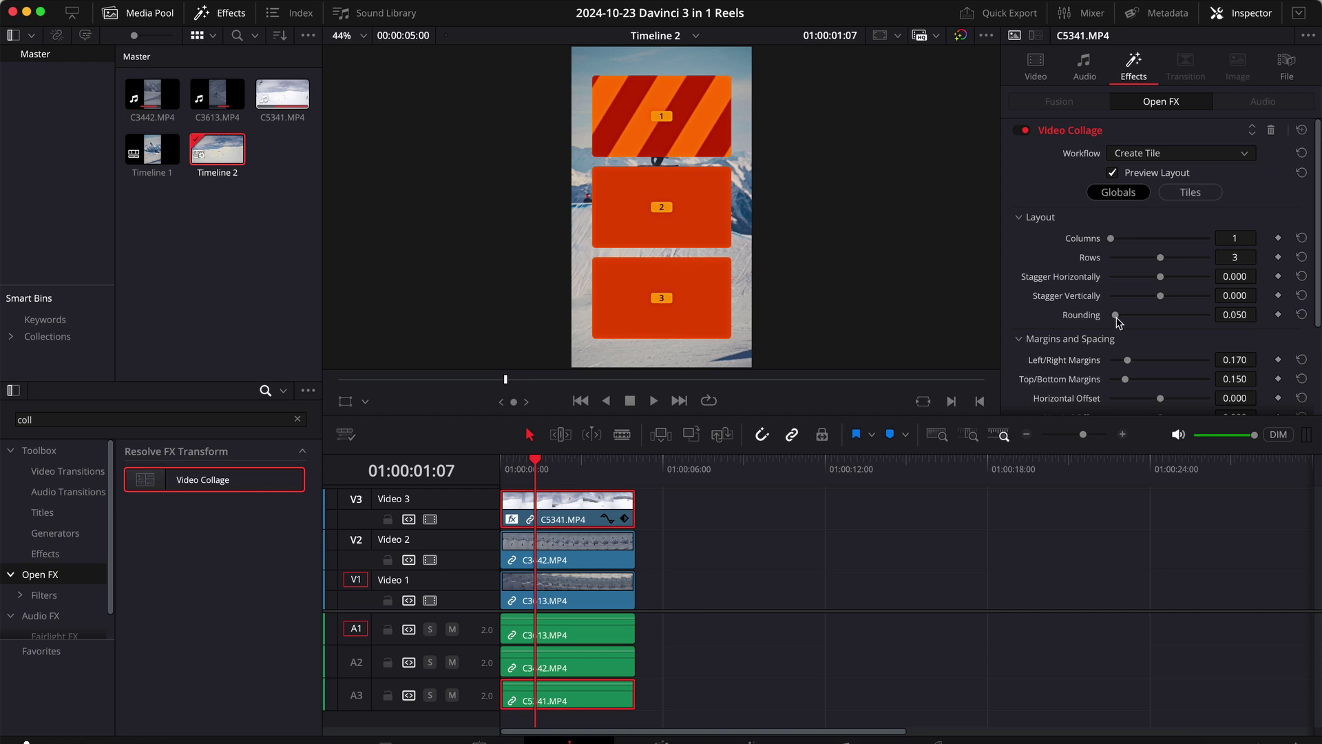
# - Set the collage's Rounding, Left/Right and Top/Bottom margins and spacing to 0.000
pyautogui.moveTo(1116, 319); pyautogui.dragTo(1079, 318)
pyautogui.scroll(-2, 1076, 298)
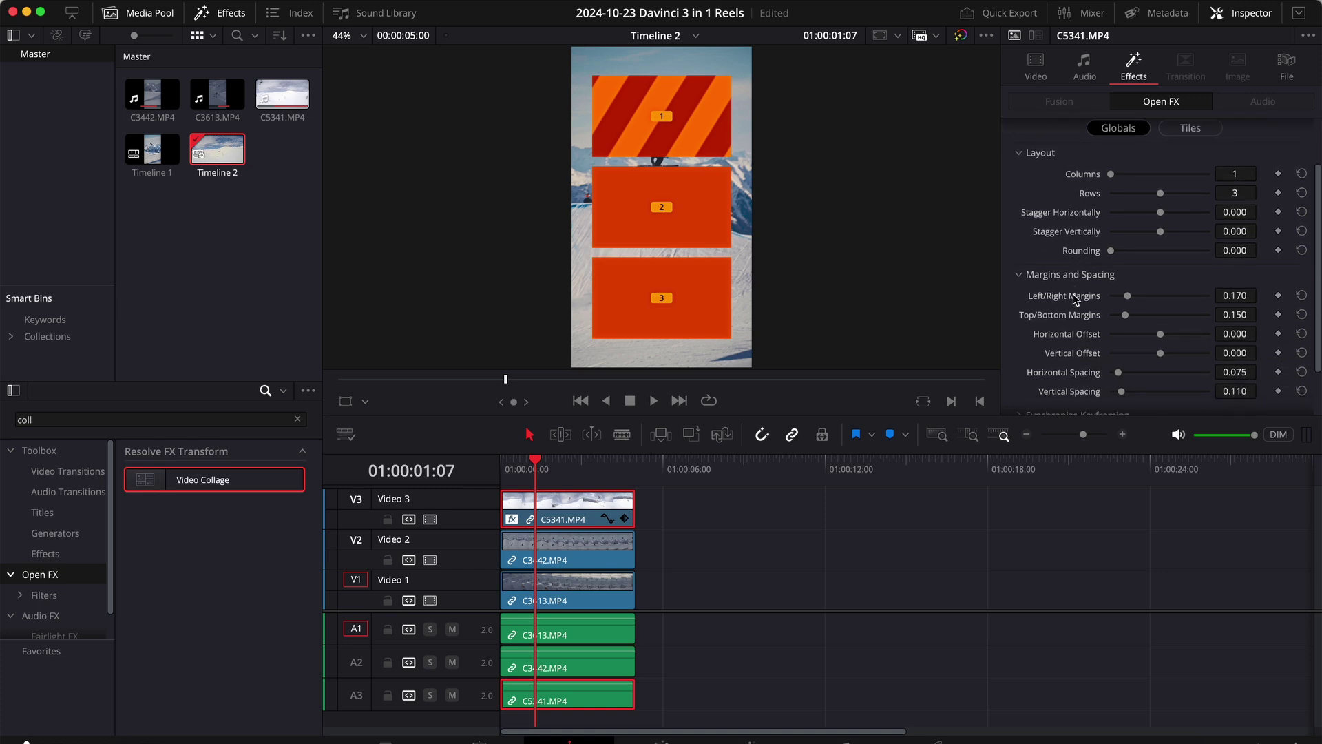
pyautogui.scroll(-2, 1072, 290)
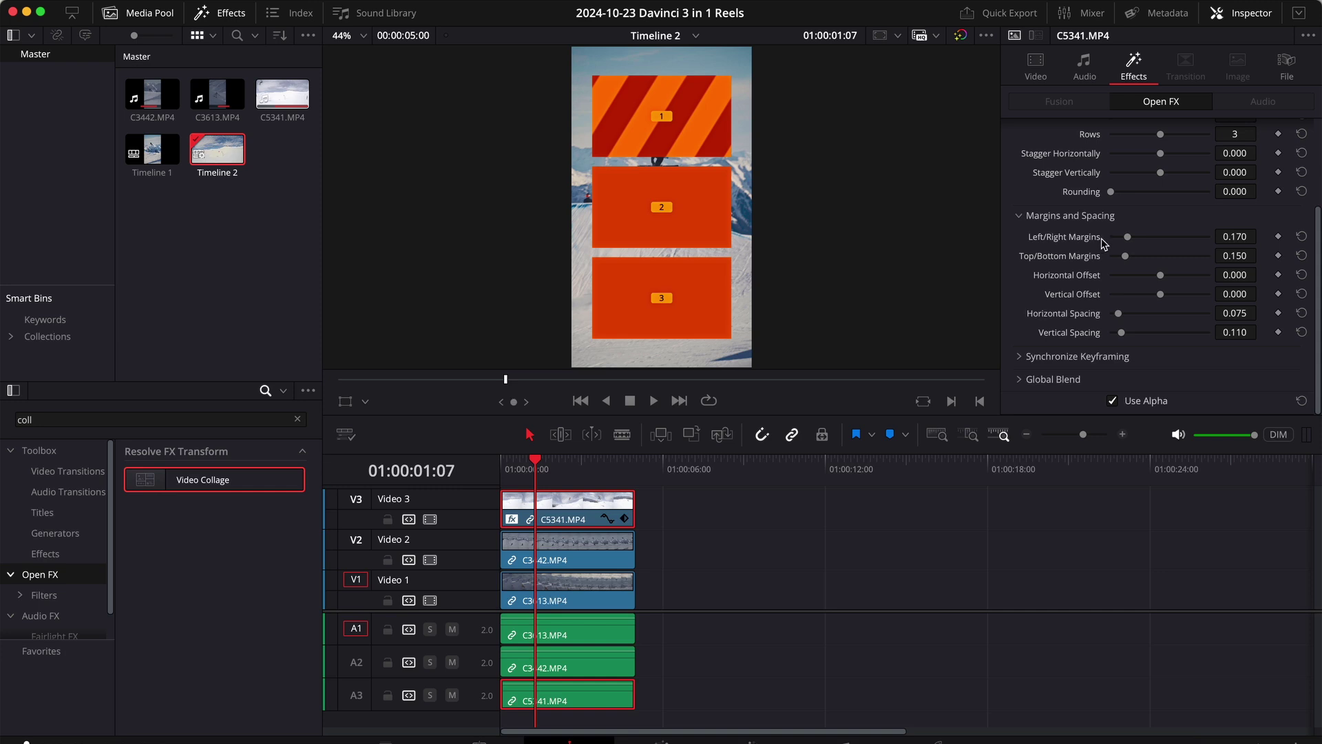
pyautogui.moveTo(1128, 237); pyautogui.dragTo(1086, 263)
pyautogui.moveTo(1121, 318); pyautogui.dragTo(1089, 339)
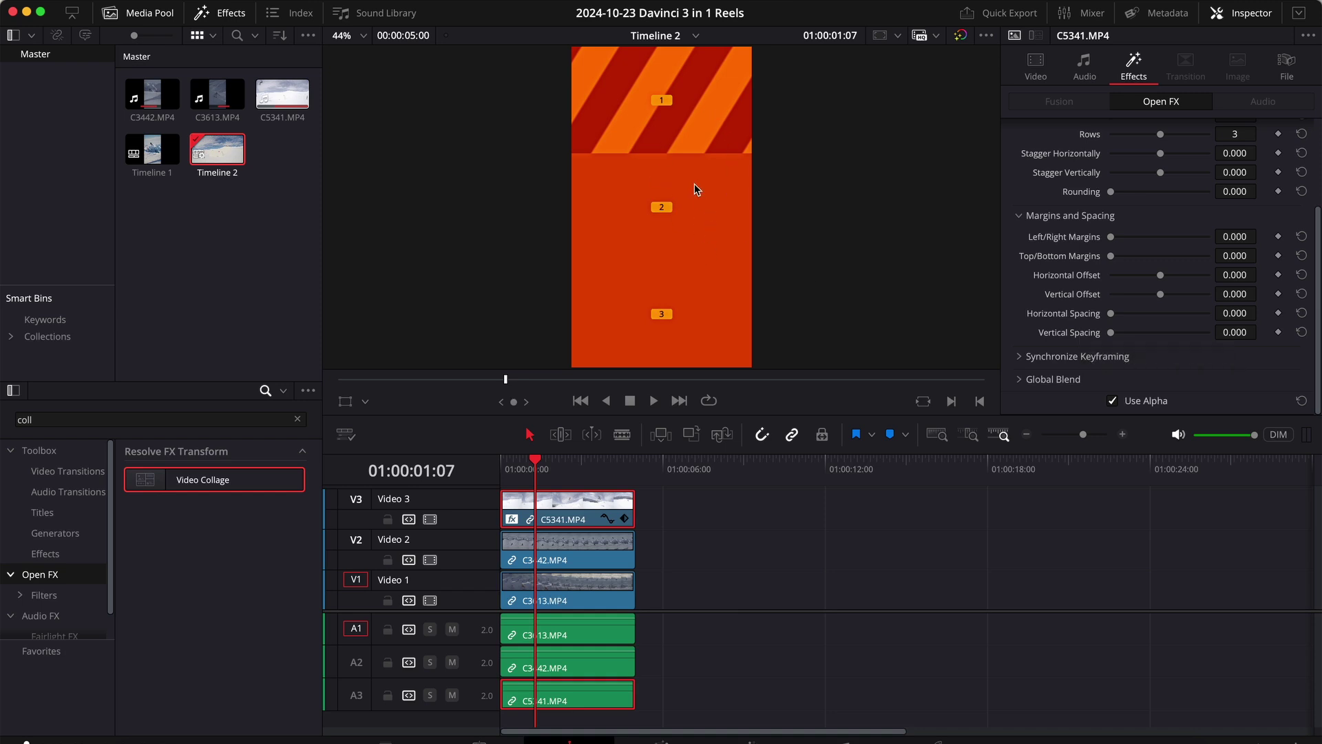
# - Turn off Preview Layout and open the Tiles settings with Tile 1 active
pyautogui.scroll(4, 1066, 236)
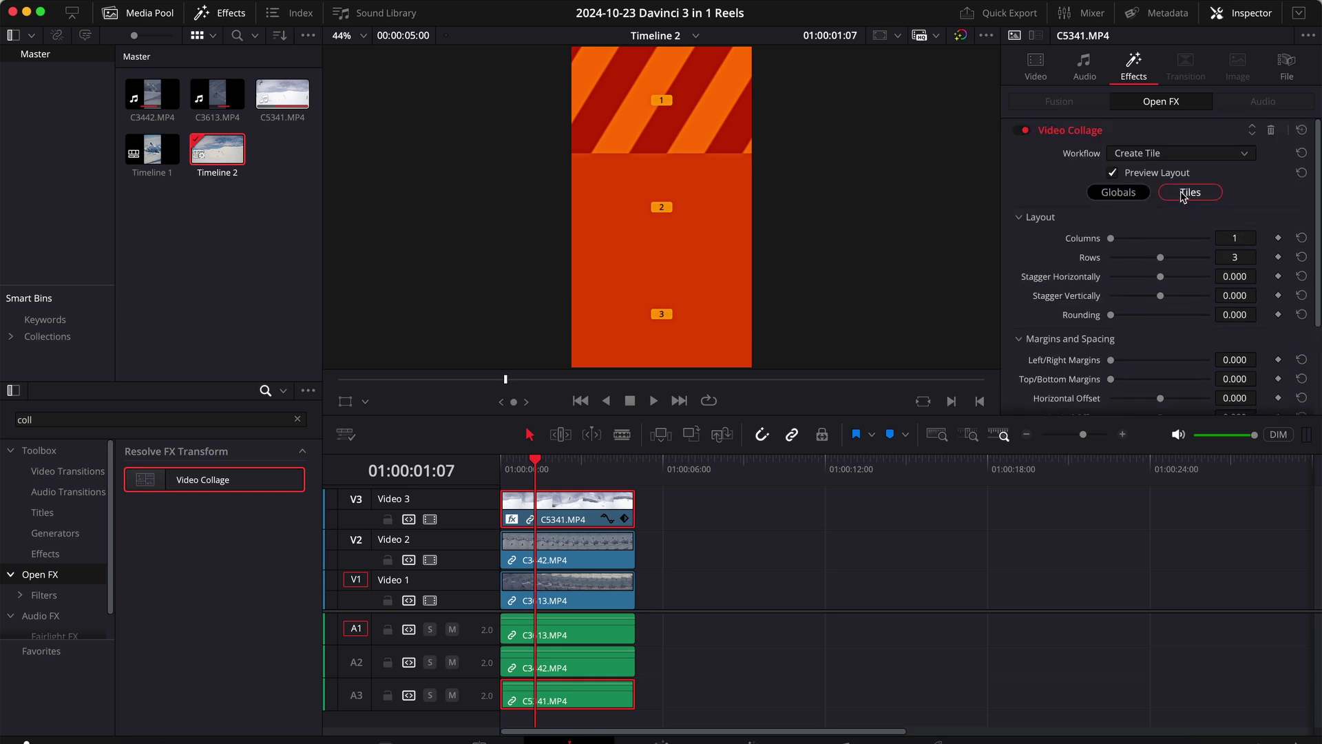
pyautogui.click(1158, 174)
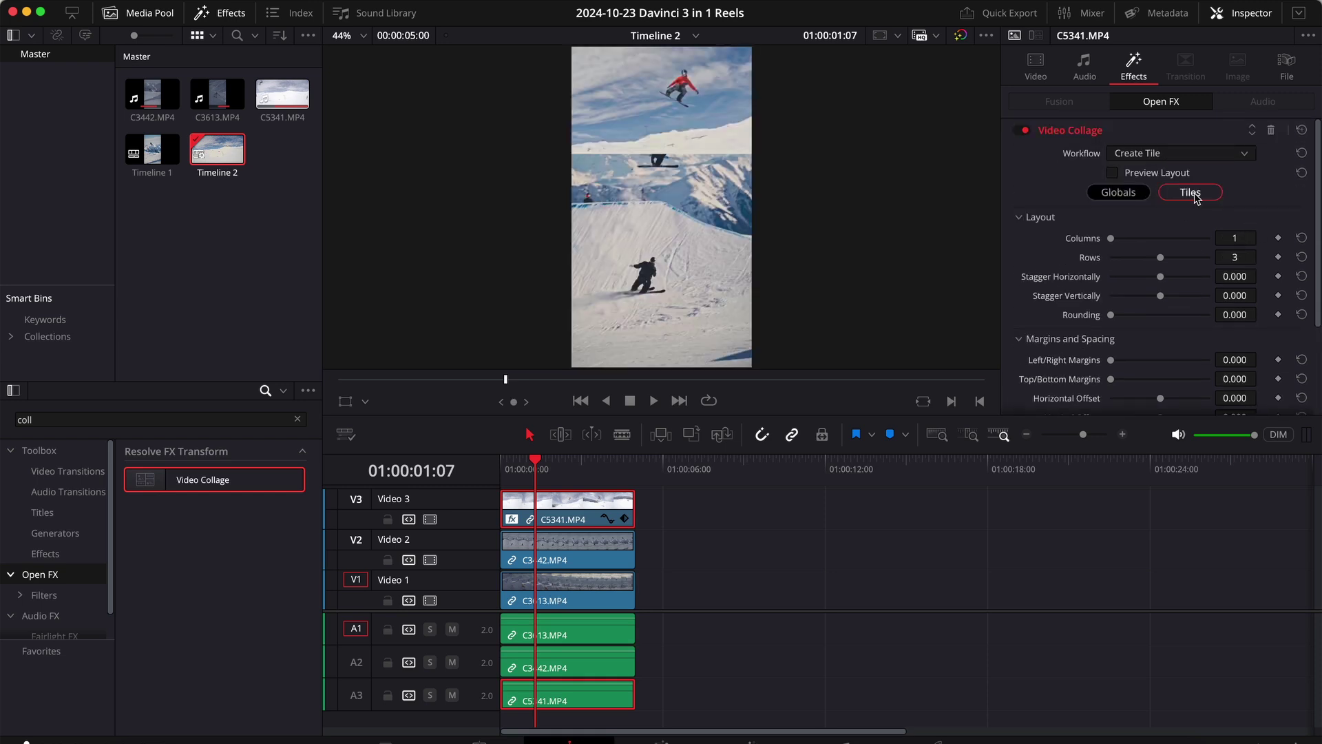
pyautogui.click(1206, 197)
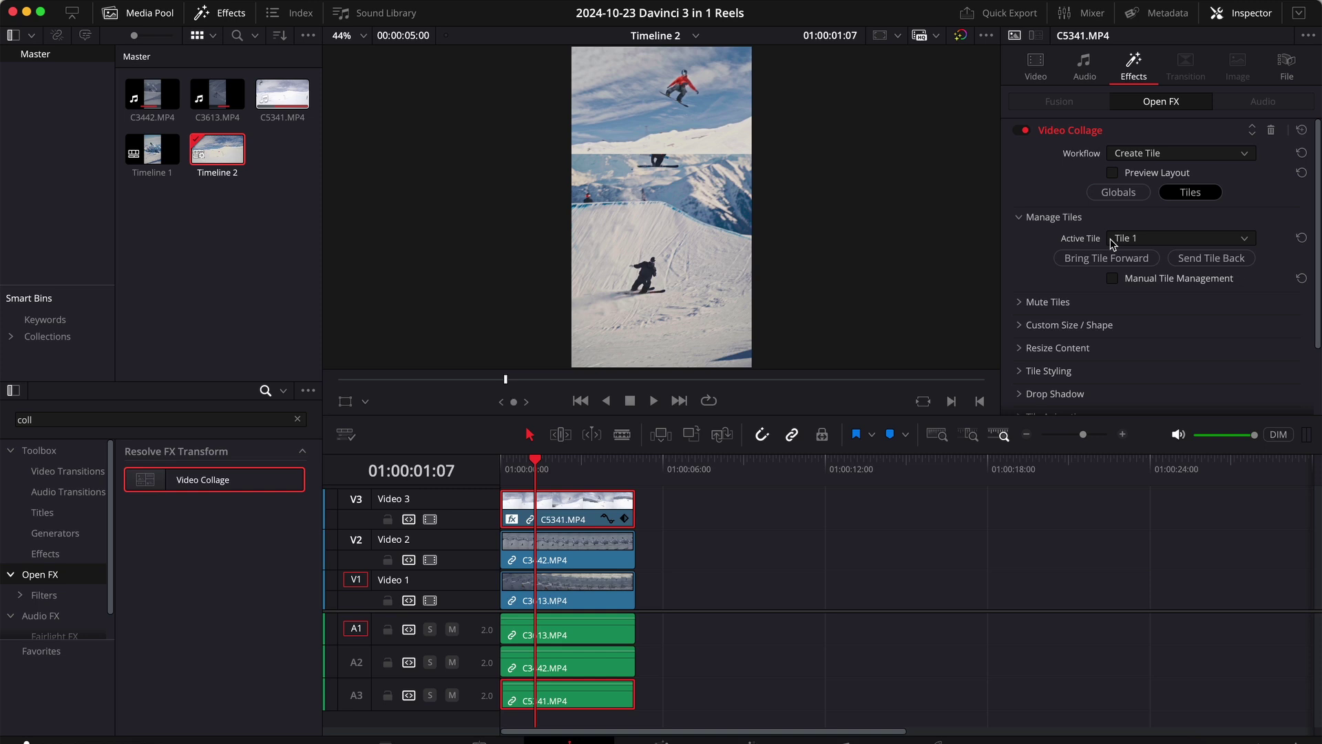
pyautogui.click(1114, 241)
pyautogui.click(1146, 259)
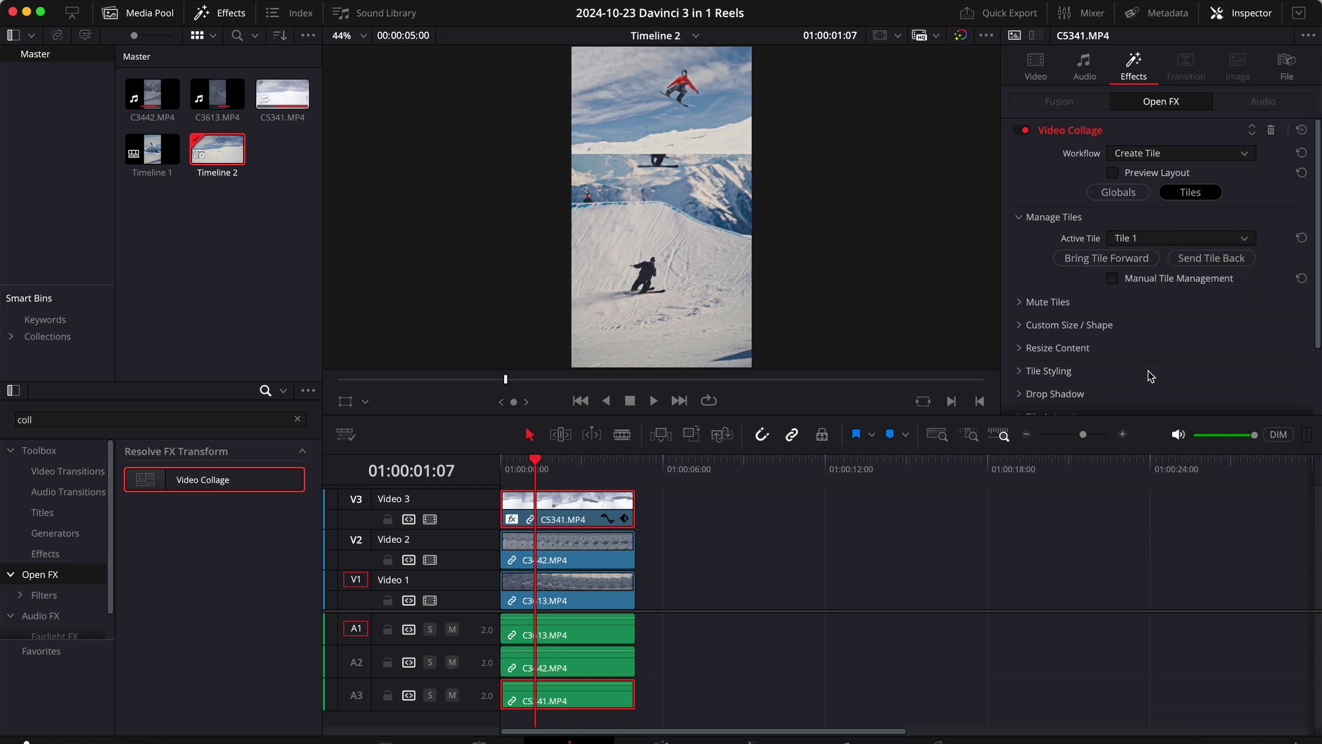
# - Copy C5341 and paste its attributes onto C3442.MP4 on V2
pyautogui.rightClick(568, 519)
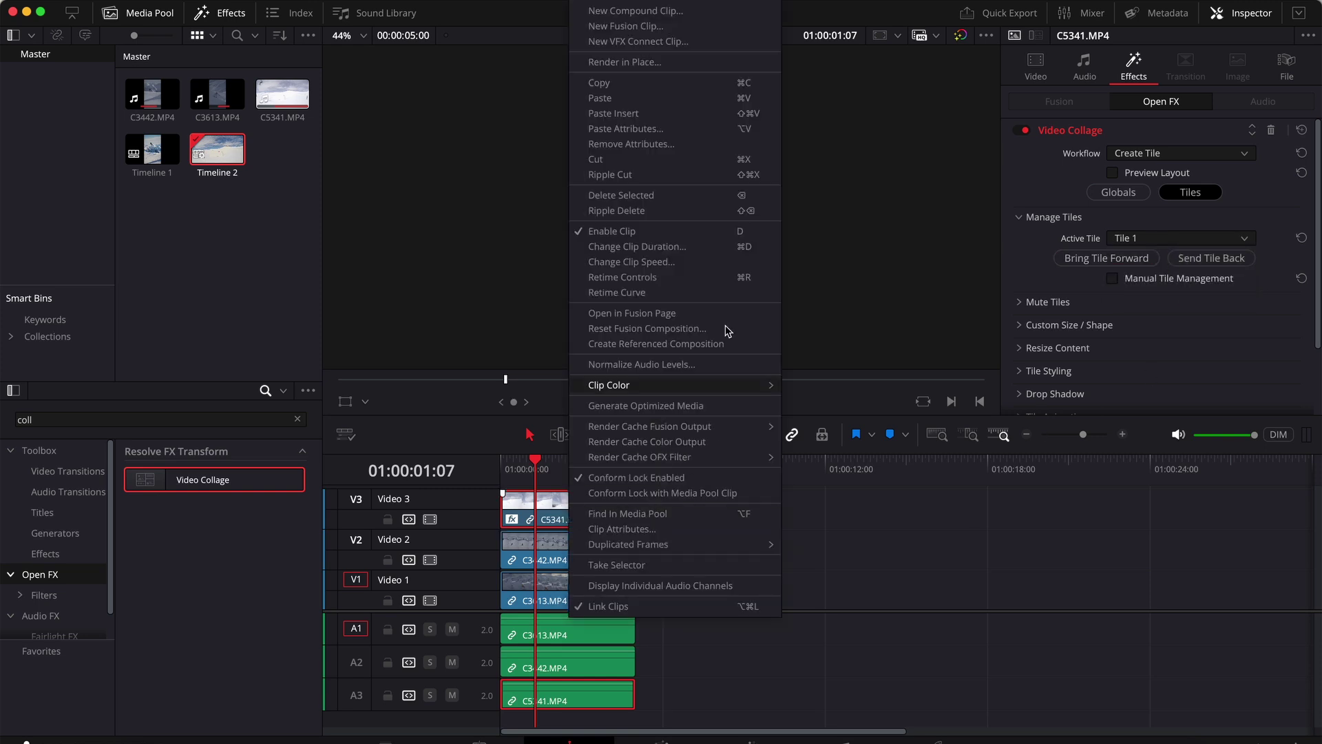
pyautogui.click(606, 83)
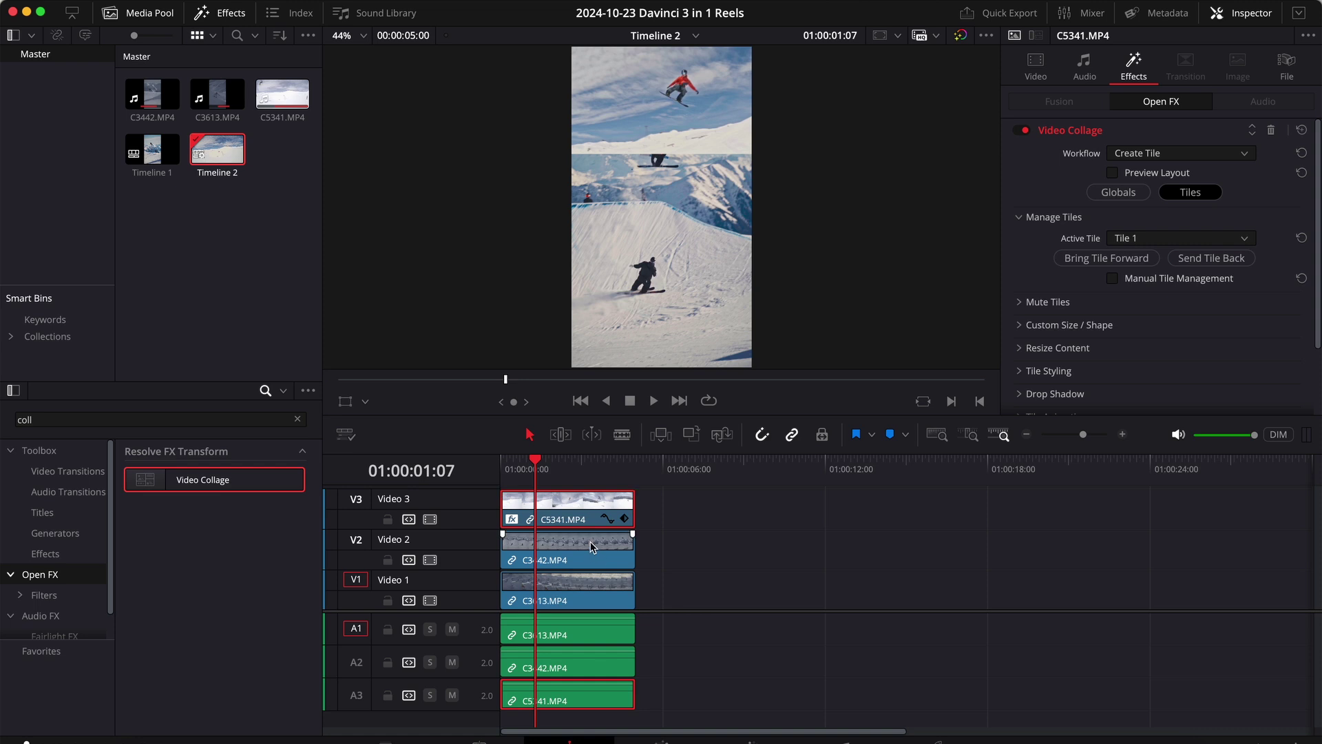
pyautogui.click(590, 546)
pyautogui.rightClick(592, 546)
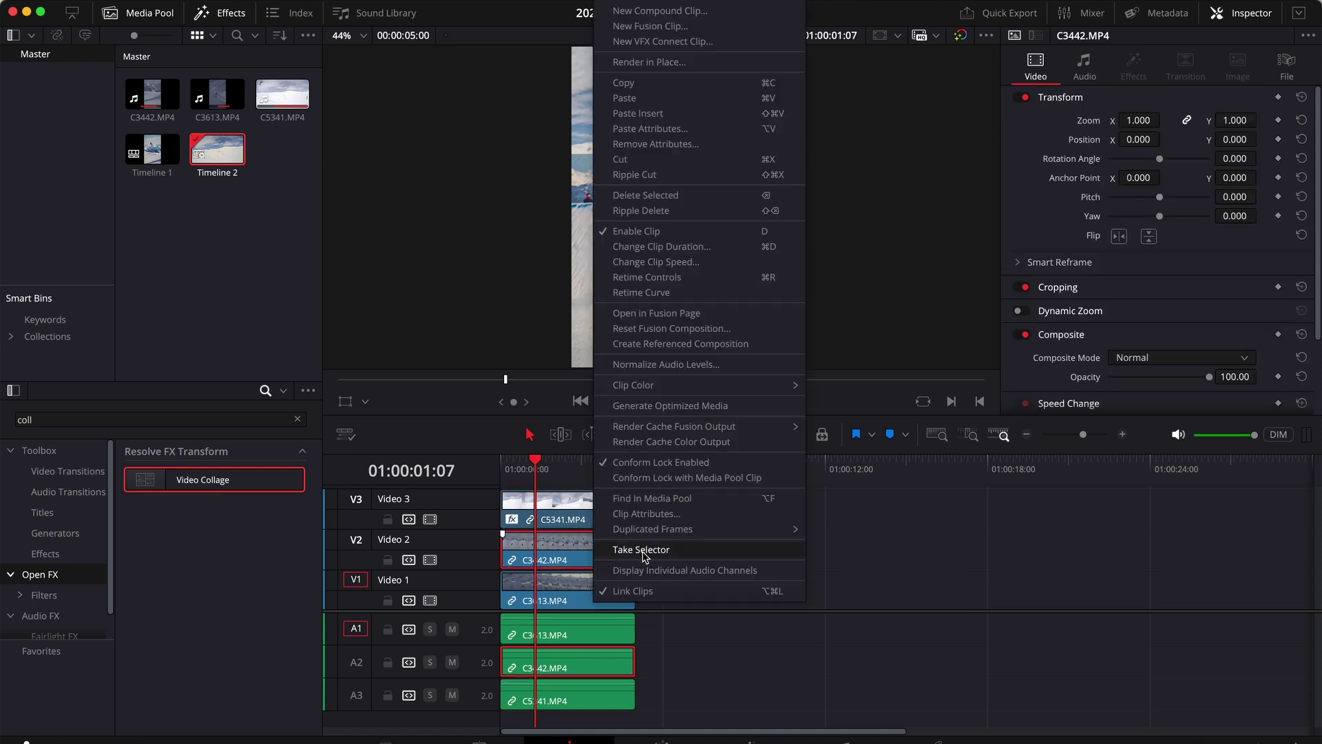
pyautogui.click(670, 131)
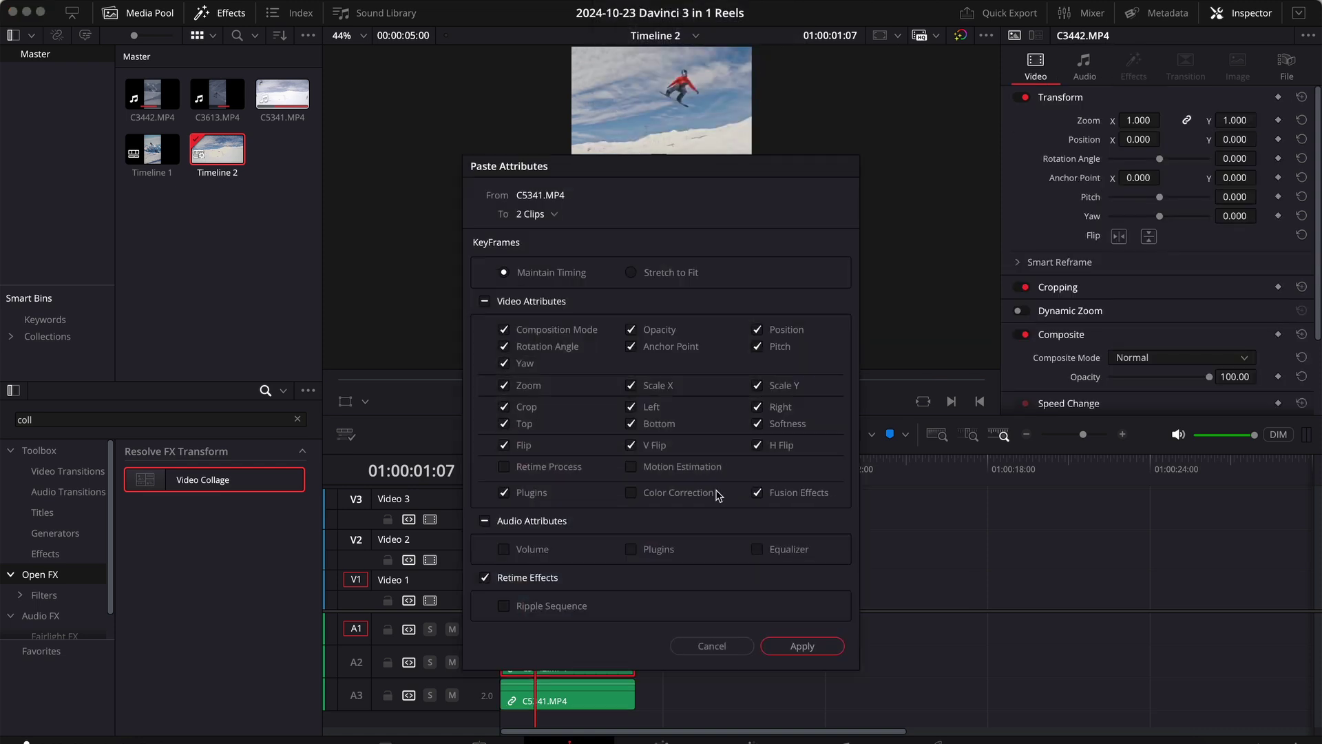
pyautogui.click(790, 654)
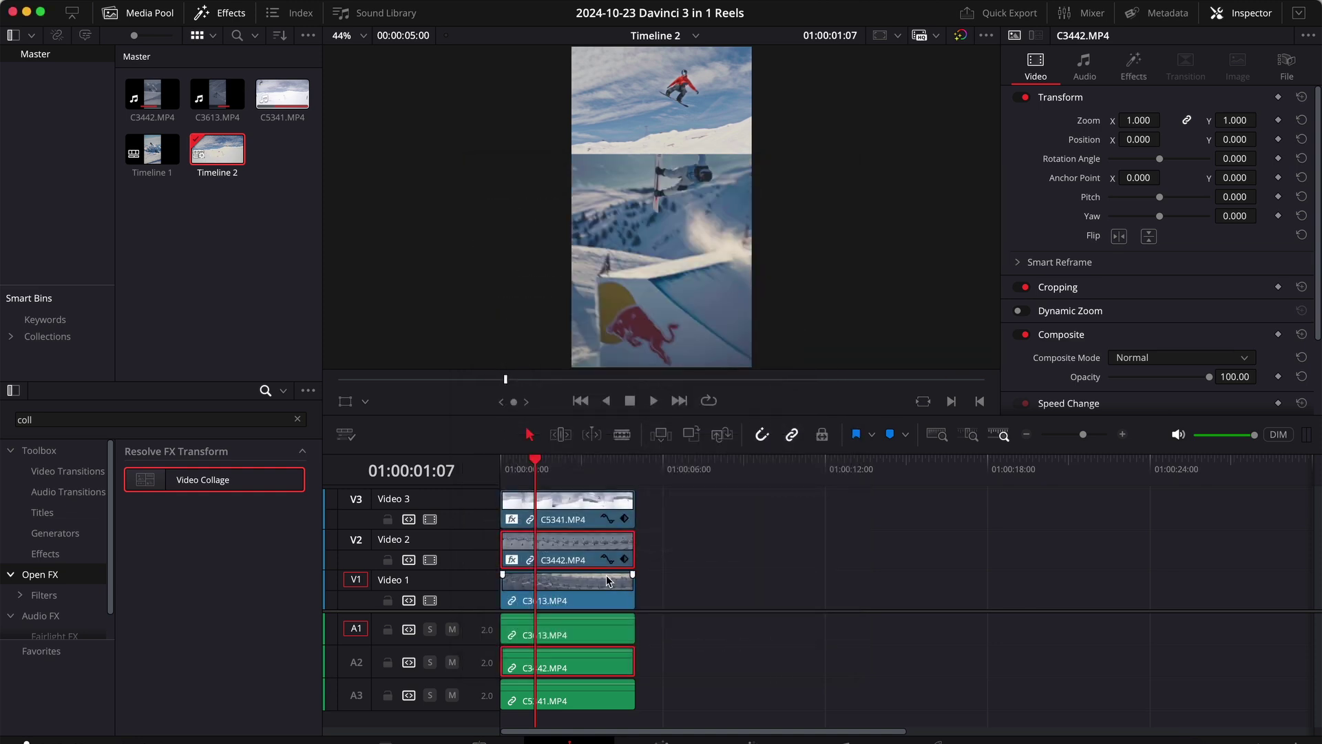
# - Set C3442's Video Collage Active Tile to Tile 2
pyautogui.click(1133, 66)
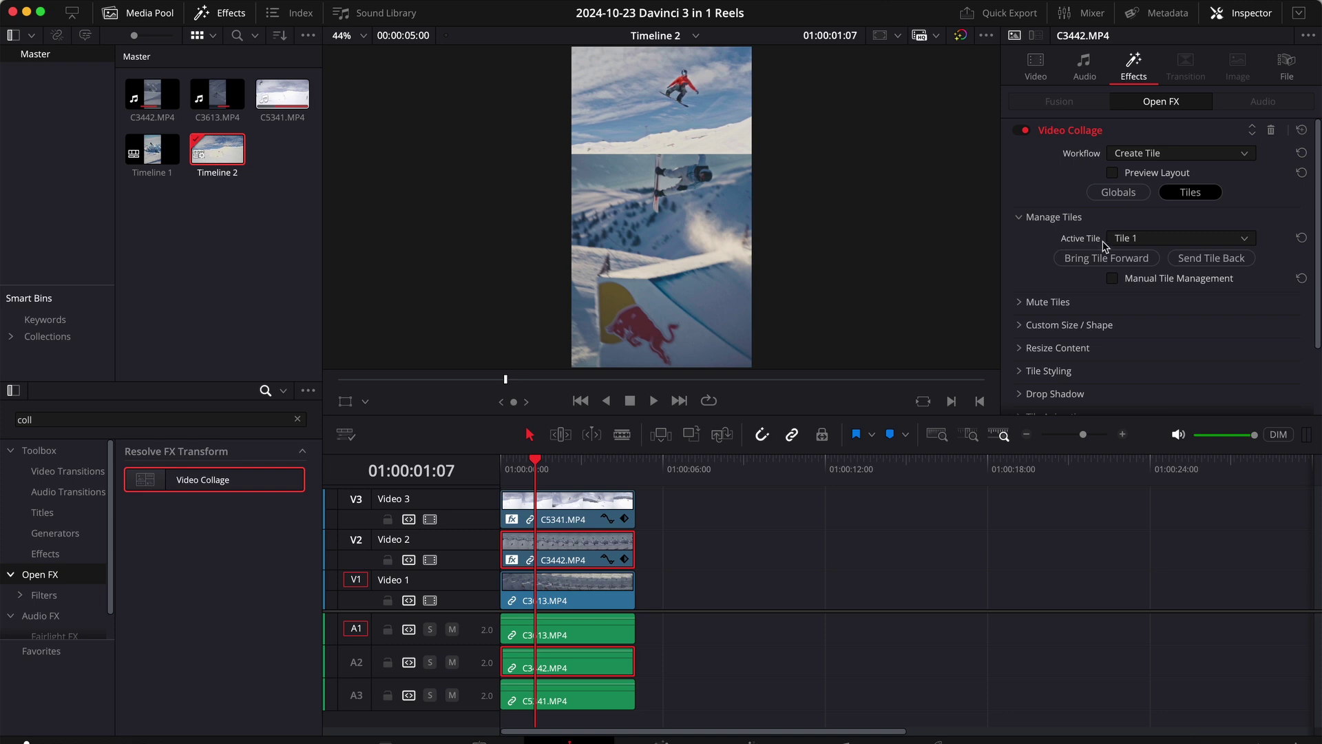
pyautogui.click(1155, 245)
pyautogui.click(1128, 276)
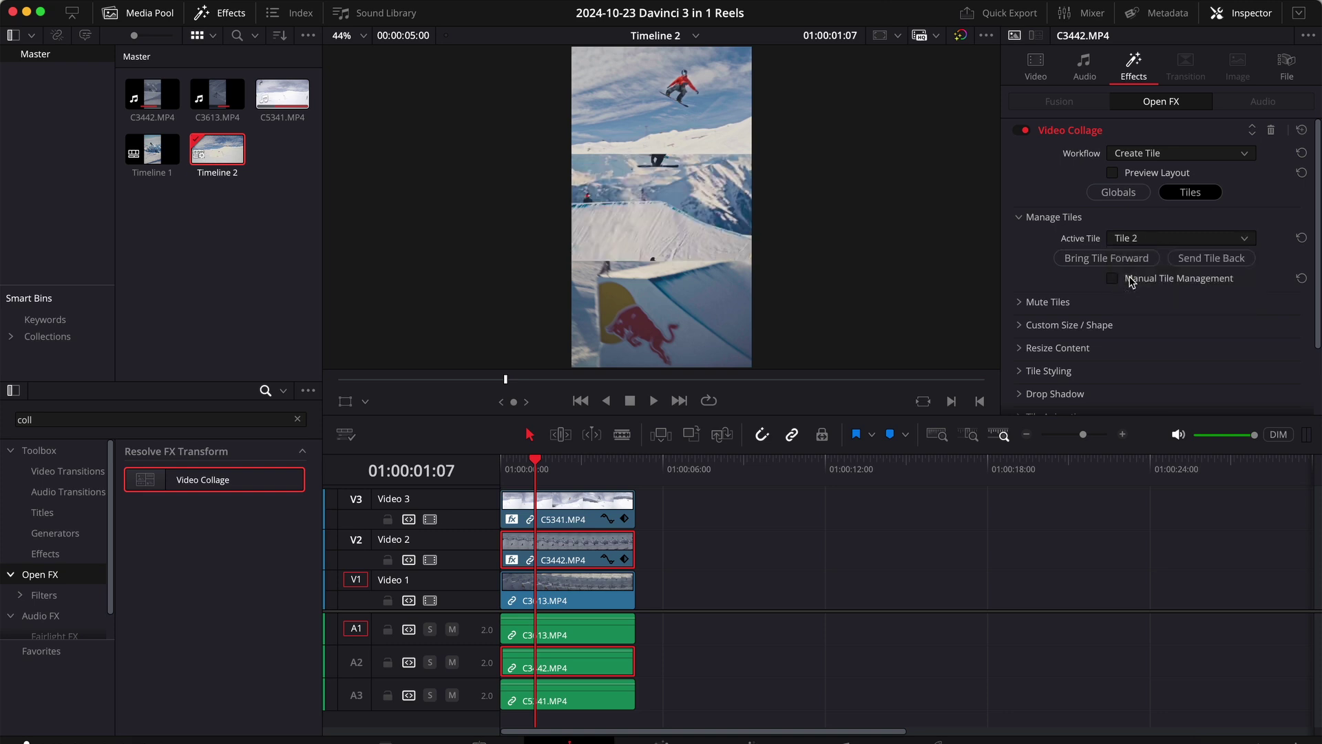
# - Paste the copied collage attributes onto C3613.MP4 on V1
pyautogui.click(582, 585)
pyautogui.rightClick(581, 585)
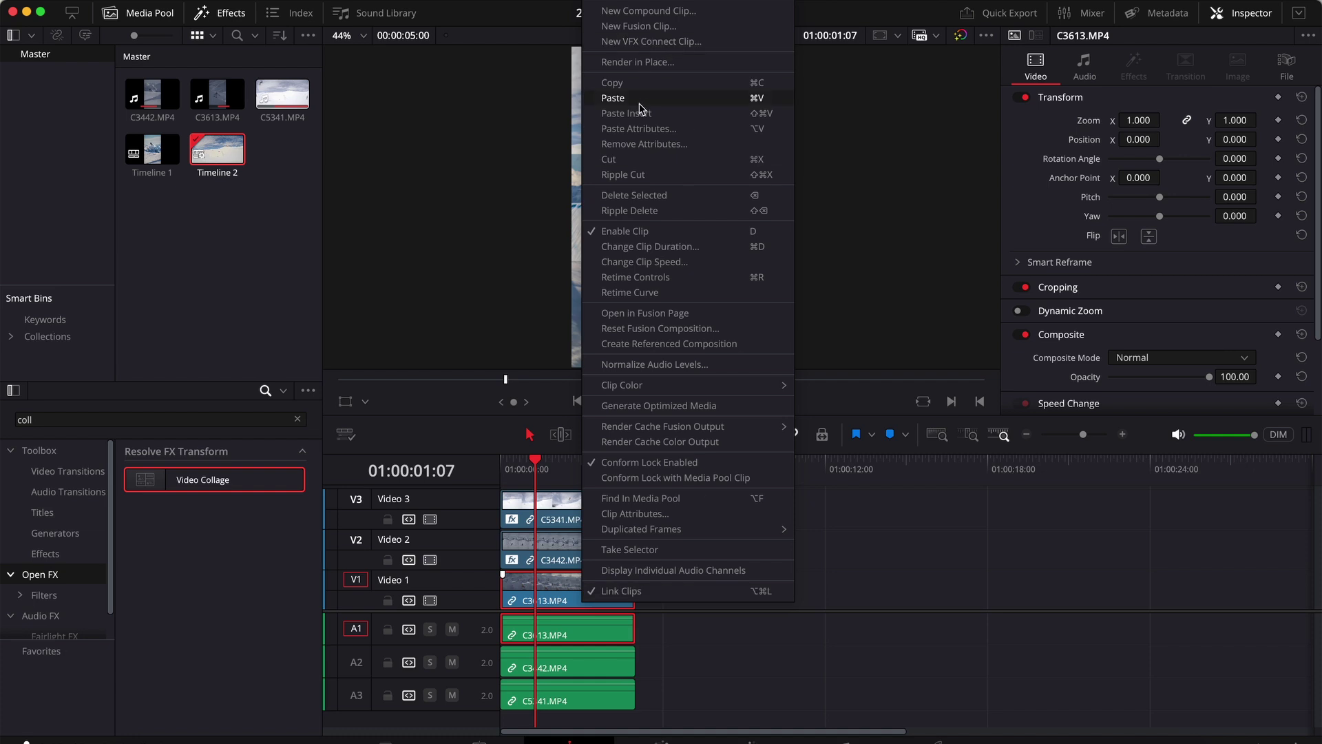
pyautogui.click(644, 129)
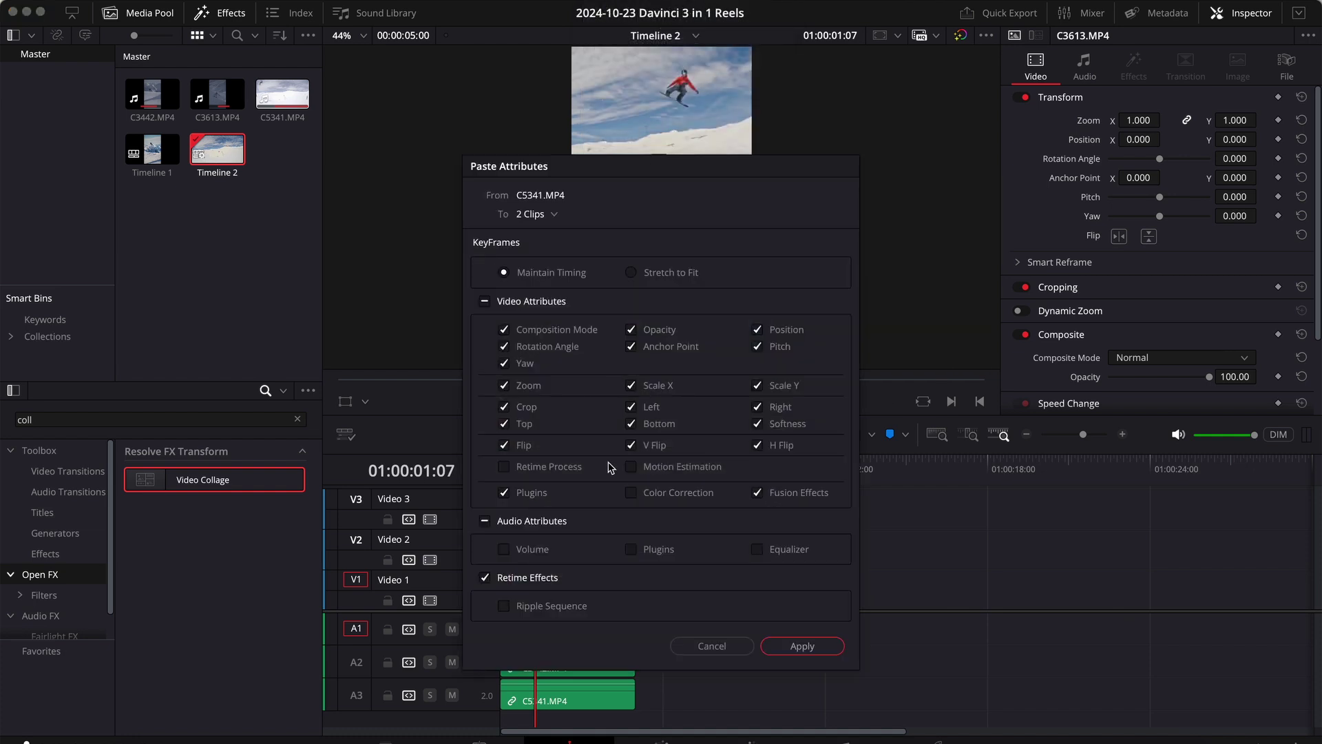
pyautogui.click(803, 646)
# - Set C3613's Video Collage Active Tile to Tile 3
pyautogui.click(1134, 65)
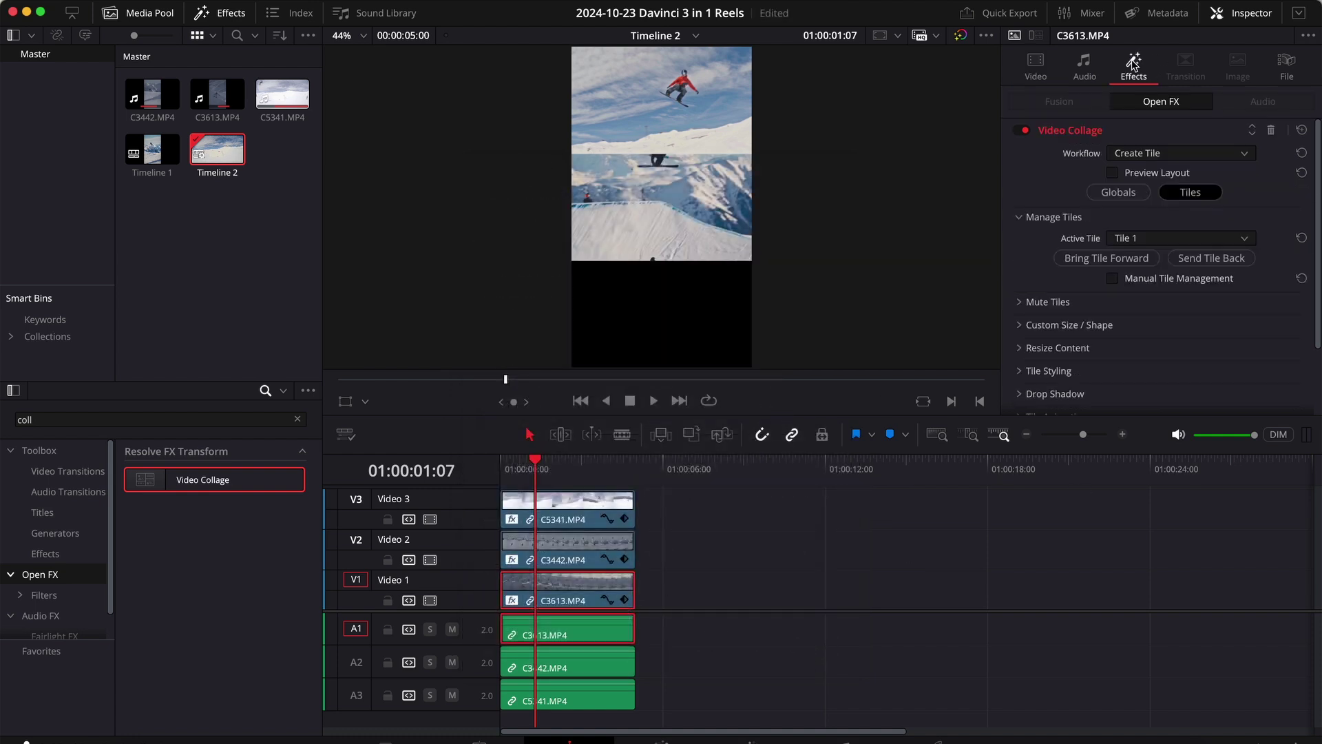
pyautogui.click(1164, 242)
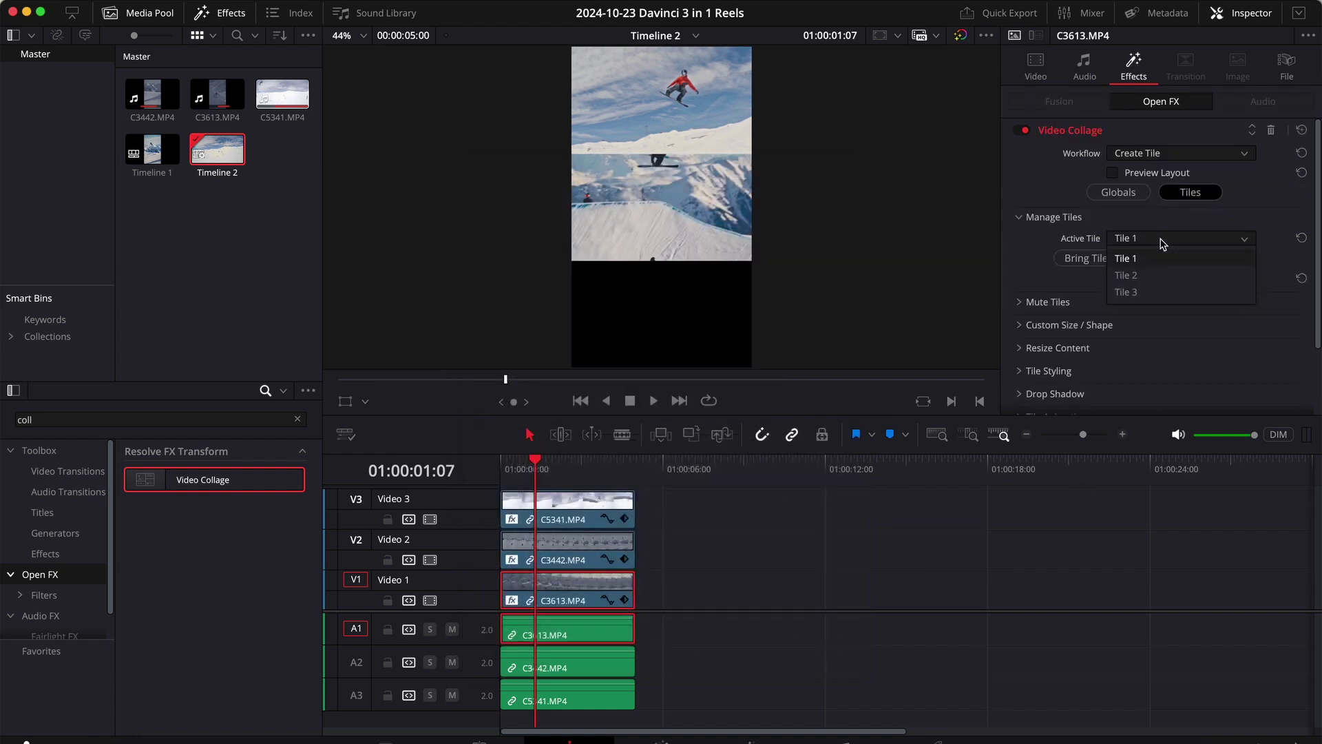
pyautogui.click(1152, 293)
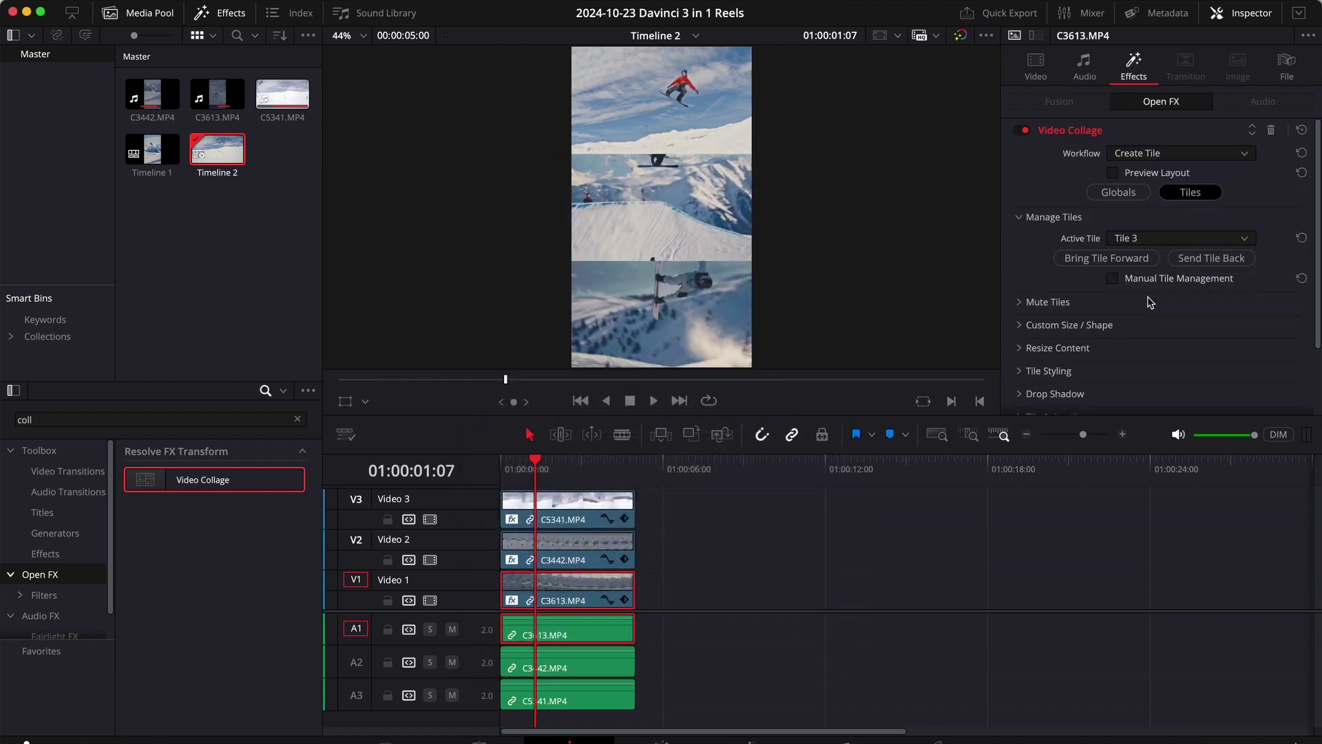
# - Zoom C5341.MP4 to 0.440 and set its Position Y to about 55
pyautogui.click(520, 502)
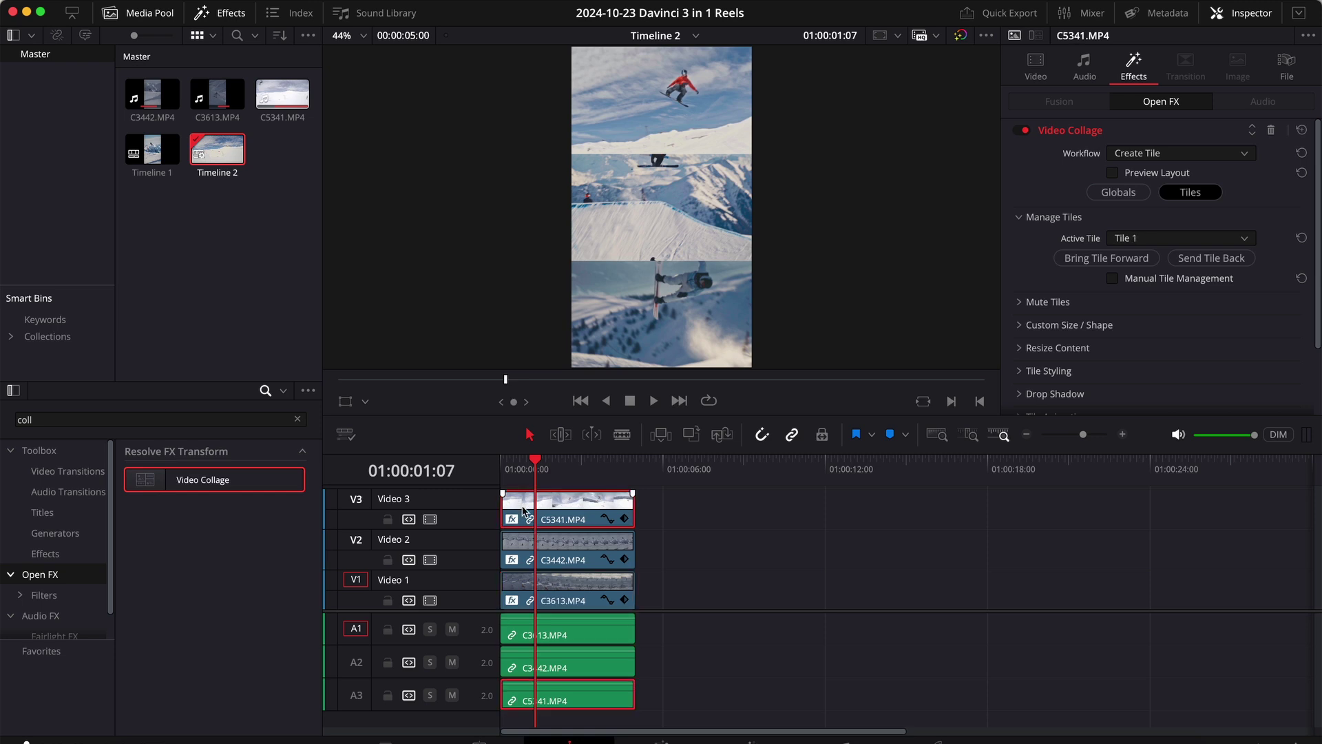
pyautogui.click(1035, 65)
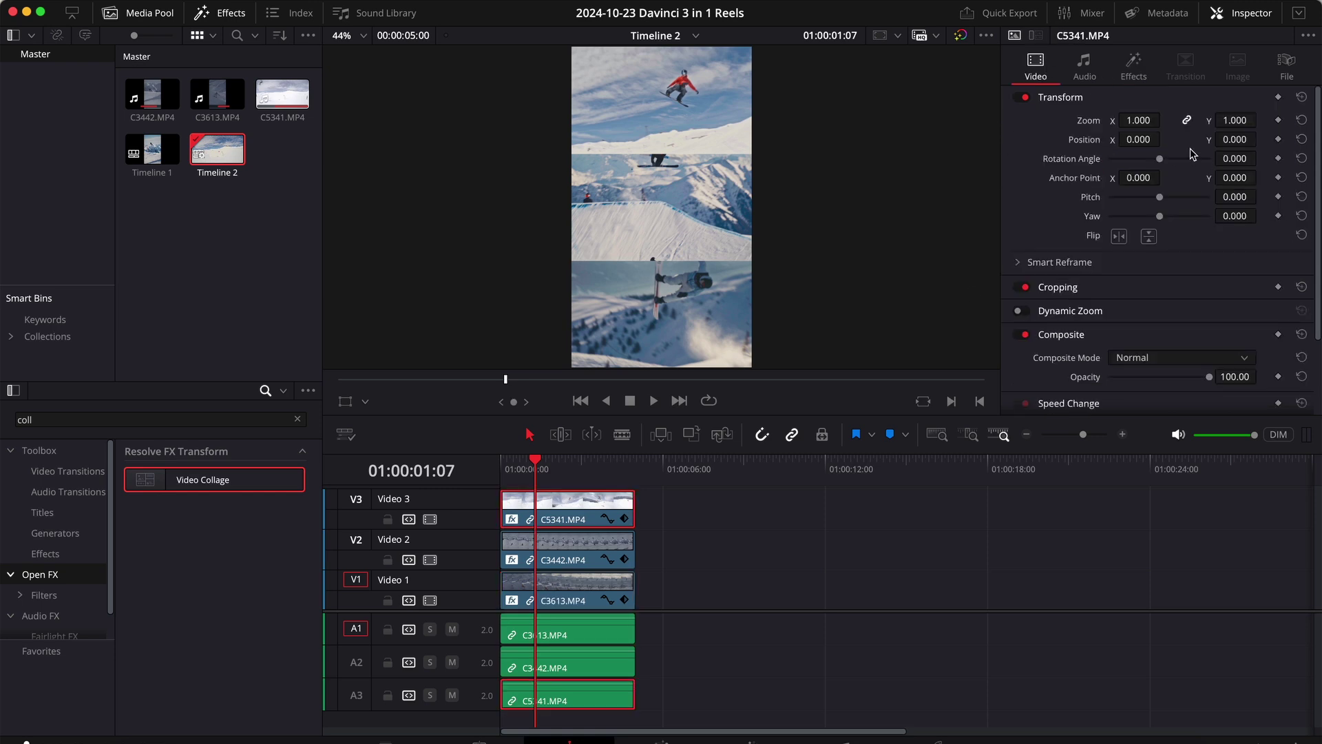
pyautogui.moveTo(1139, 120); pyautogui.dragTo(1095, 120)
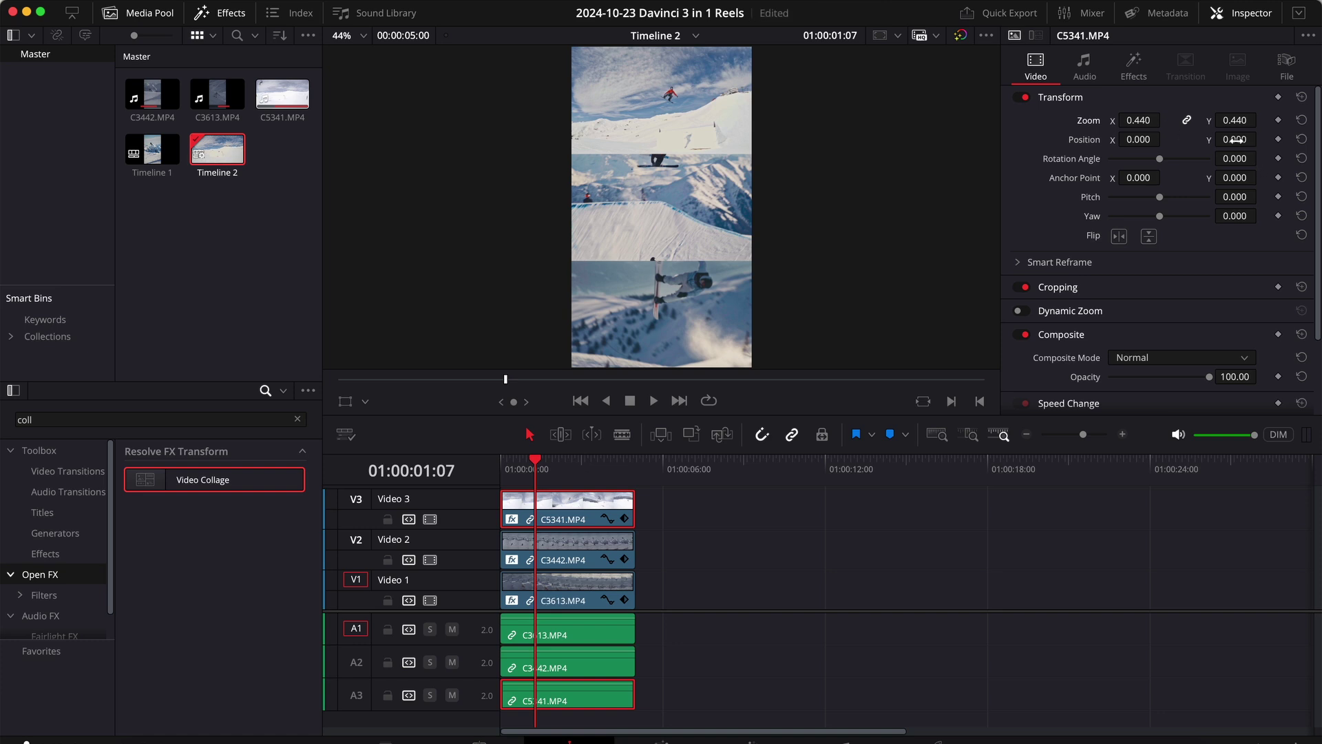
pyautogui.moveTo(1235, 139); pyautogui.dragTo(1261, 138)
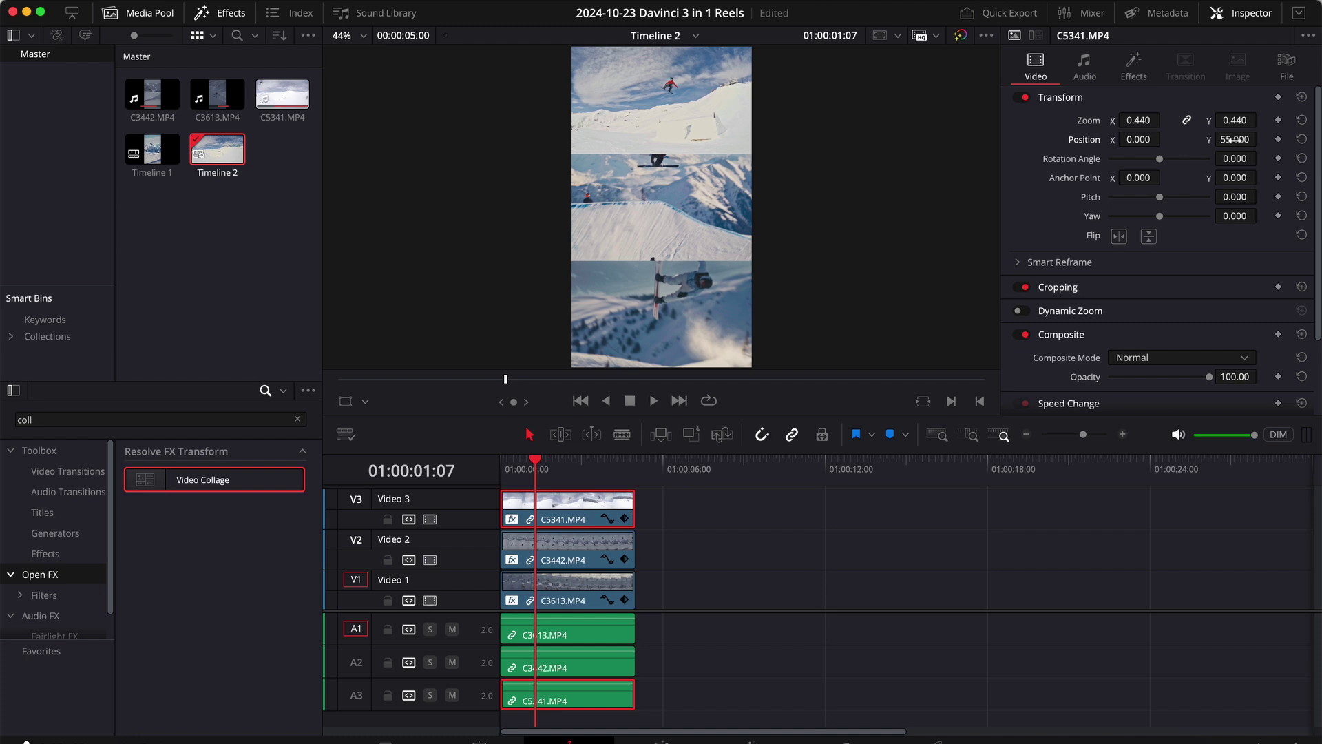
# - Reframe C3442.MP4 to Position Y -213, then select C3613.MP4 for its -194 reposition
pyautogui.click(573, 544)
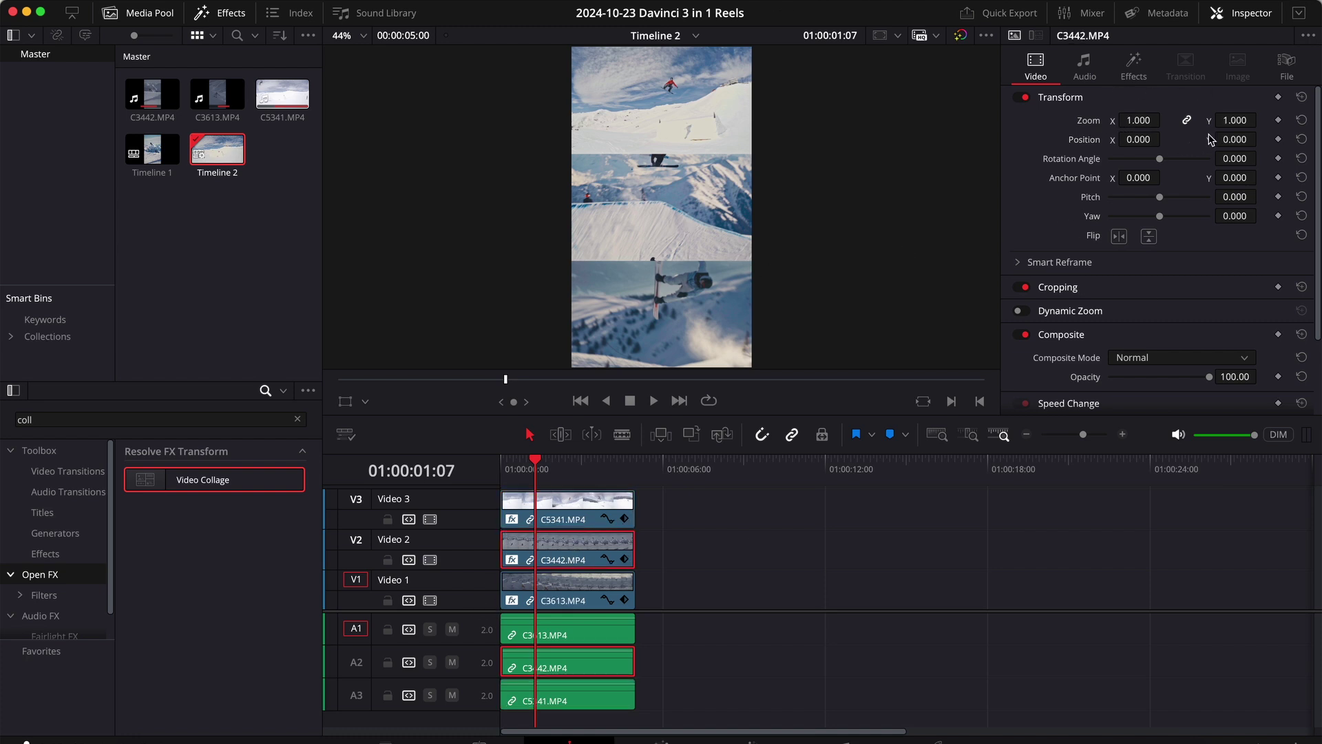
pyautogui.moveTo(1234, 139); pyautogui.dragTo(1169, 139)
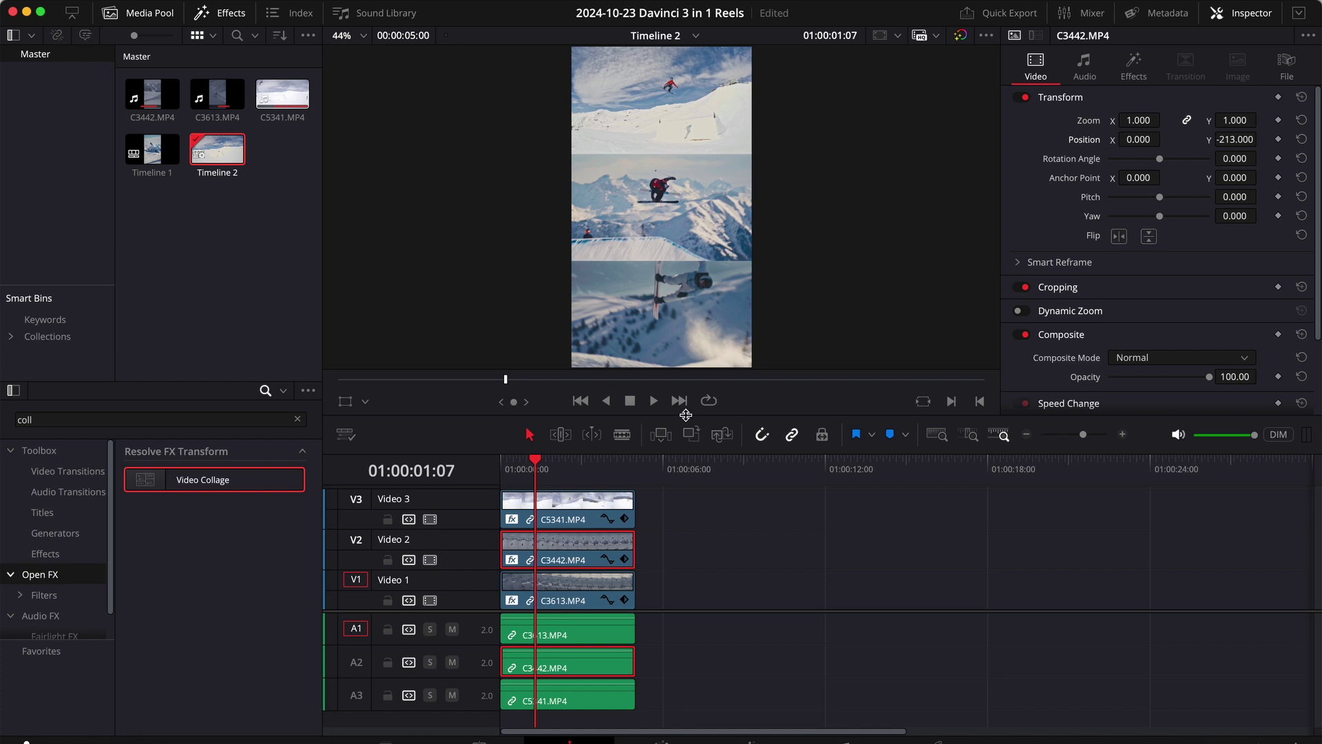
pyautogui.click(565, 587)
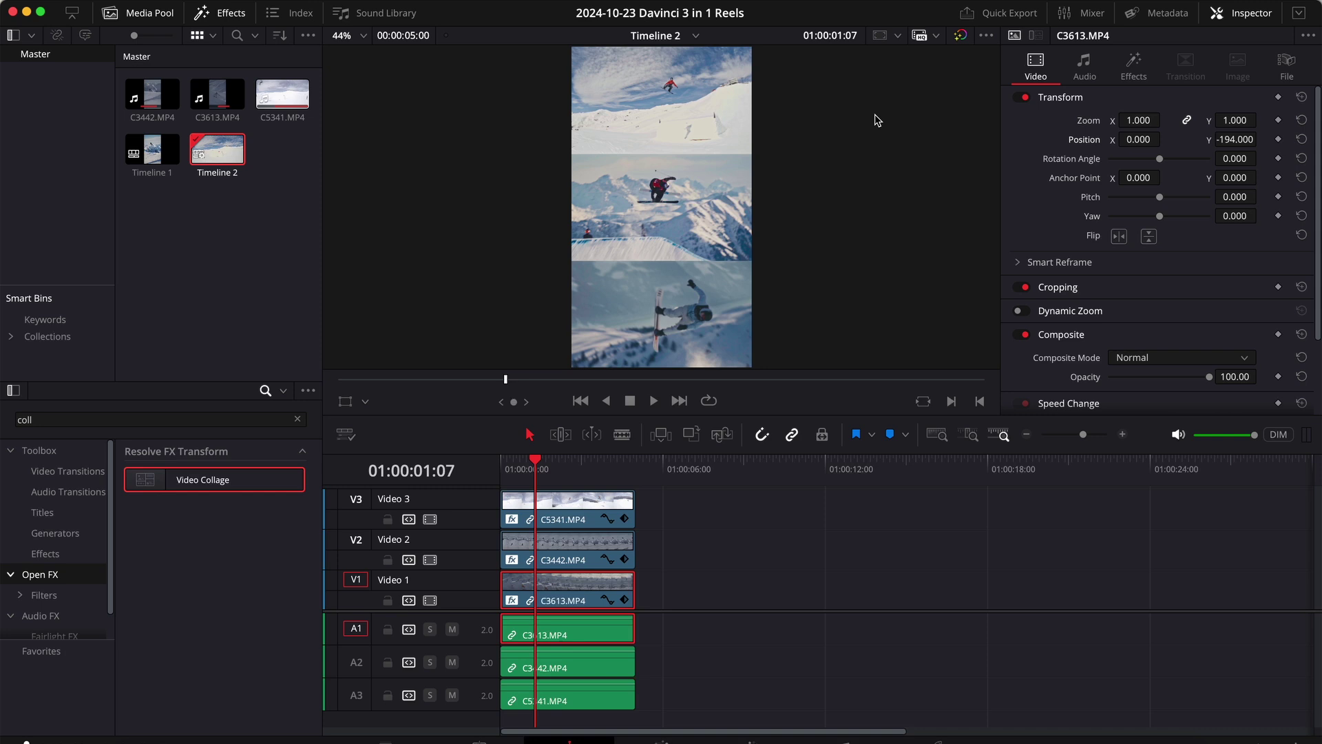
# - Play Timeline 2 from the start to watch the three reframed snowboard tiles together
pyautogui.moveTo(536, 464); pyautogui.dragTo(460, 467)
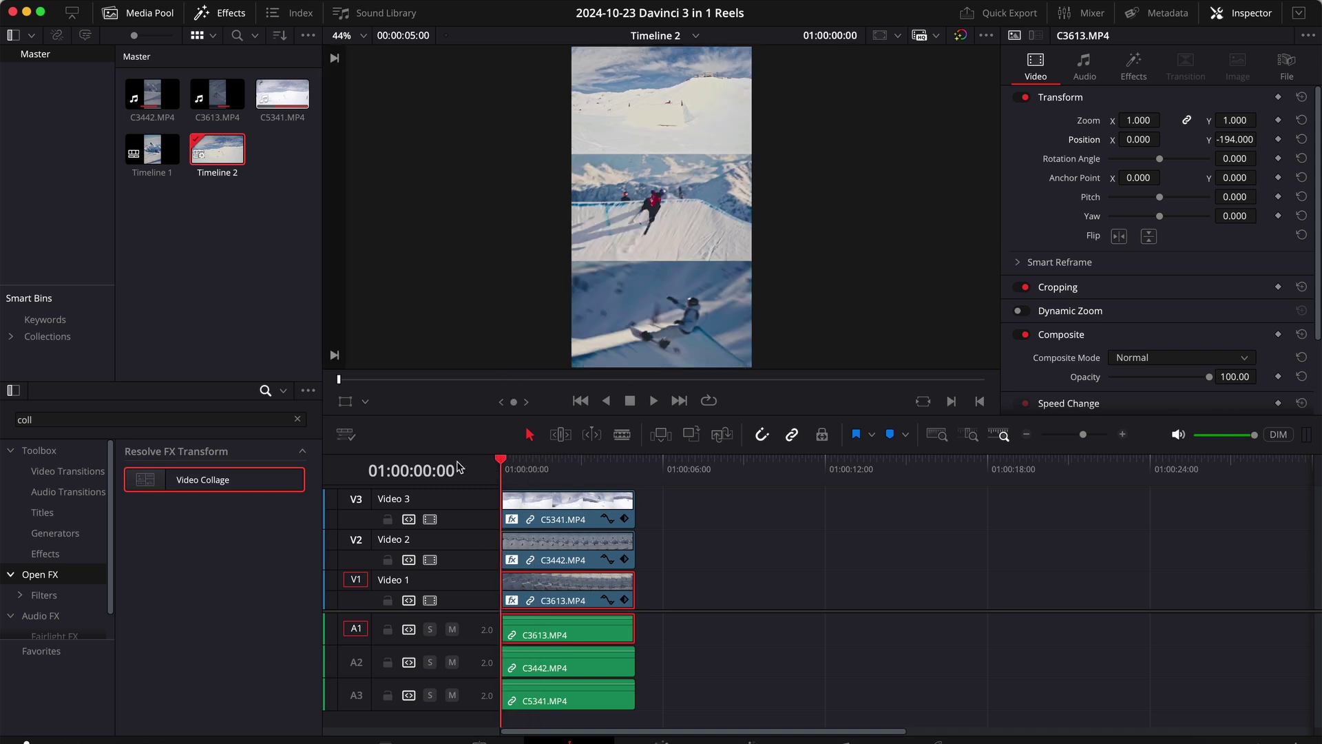
pyautogui.click(654, 401)
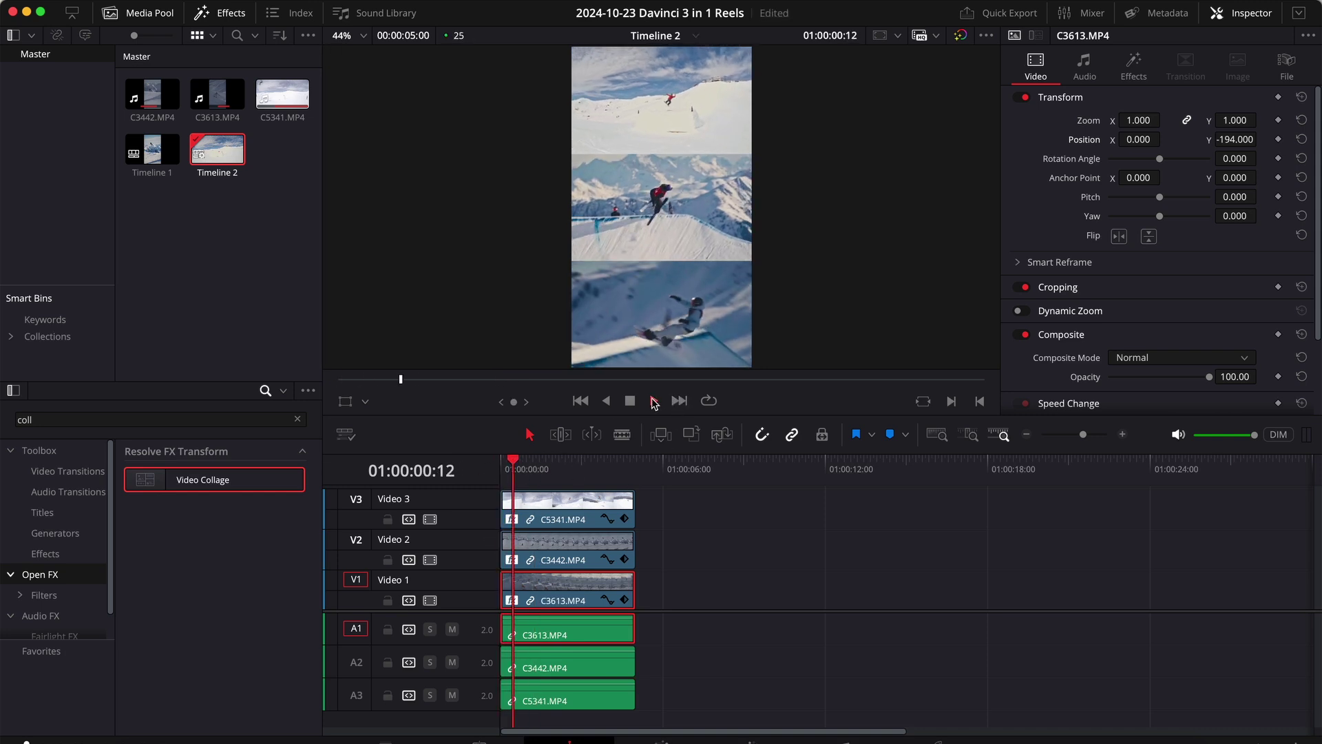